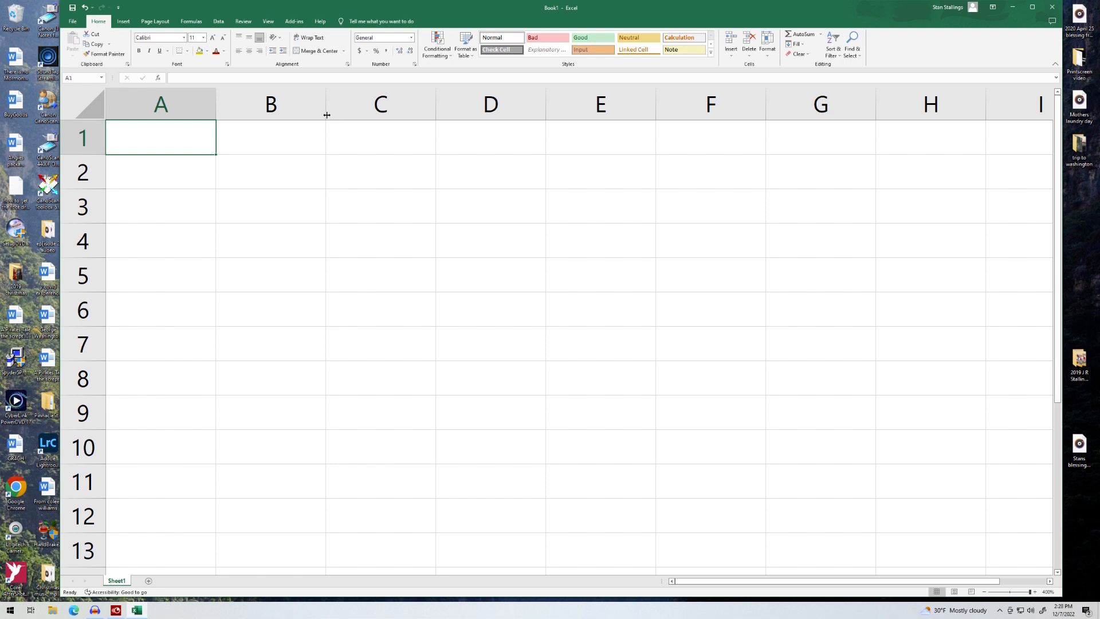
# Step: Widen column B and enter 'Basement Finish' in cell B1
pyautogui.moveTo(325, 115); pyautogui.dragTo(547, 116)
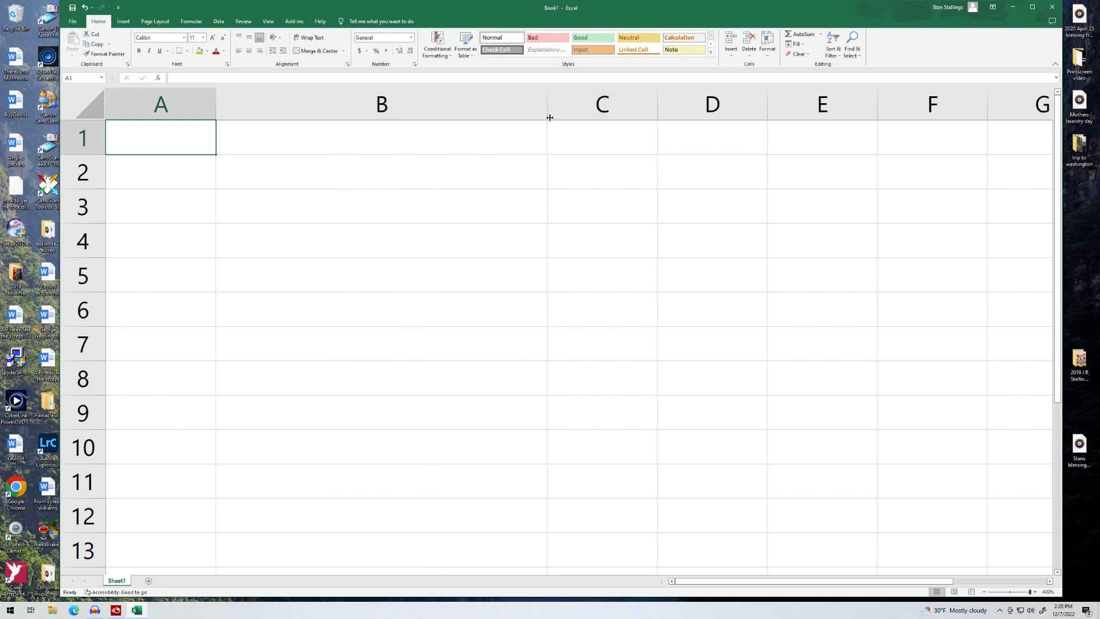
pyautogui.moveTo(549, 118); pyautogui.dragTo(659, 118)
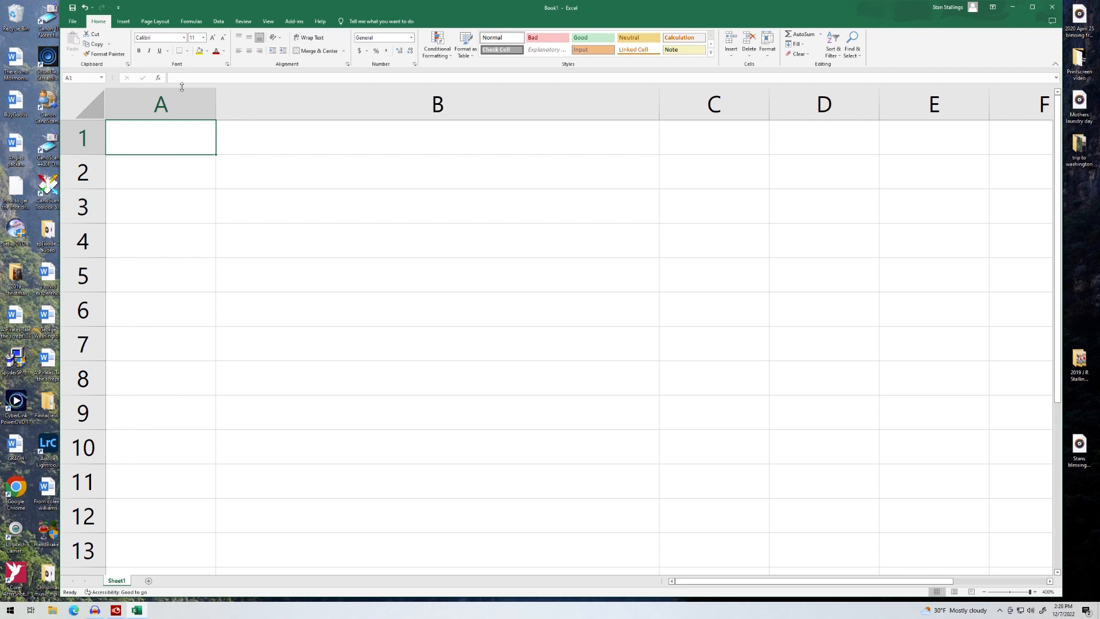
pyautogui.click(248, 138)
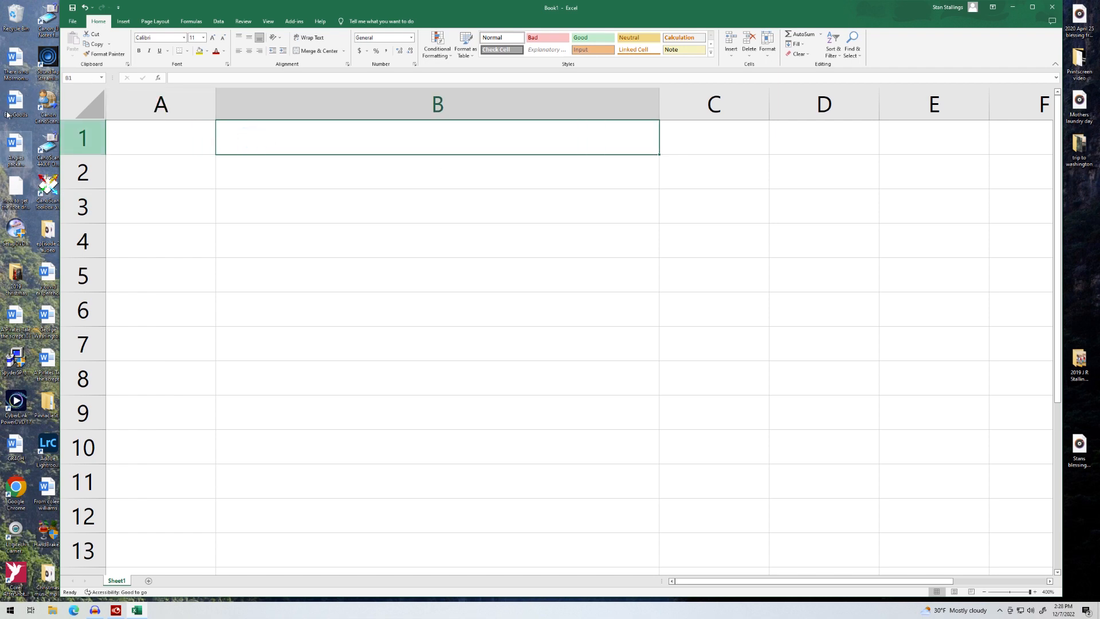
pyautogui.write('B')
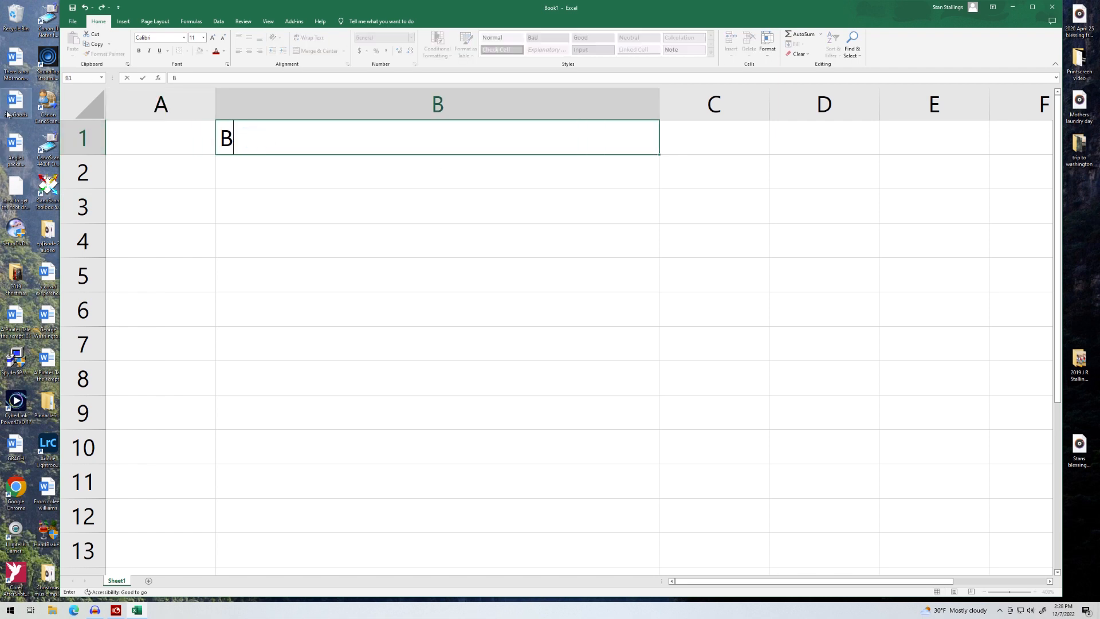
pyautogui.write('asement')
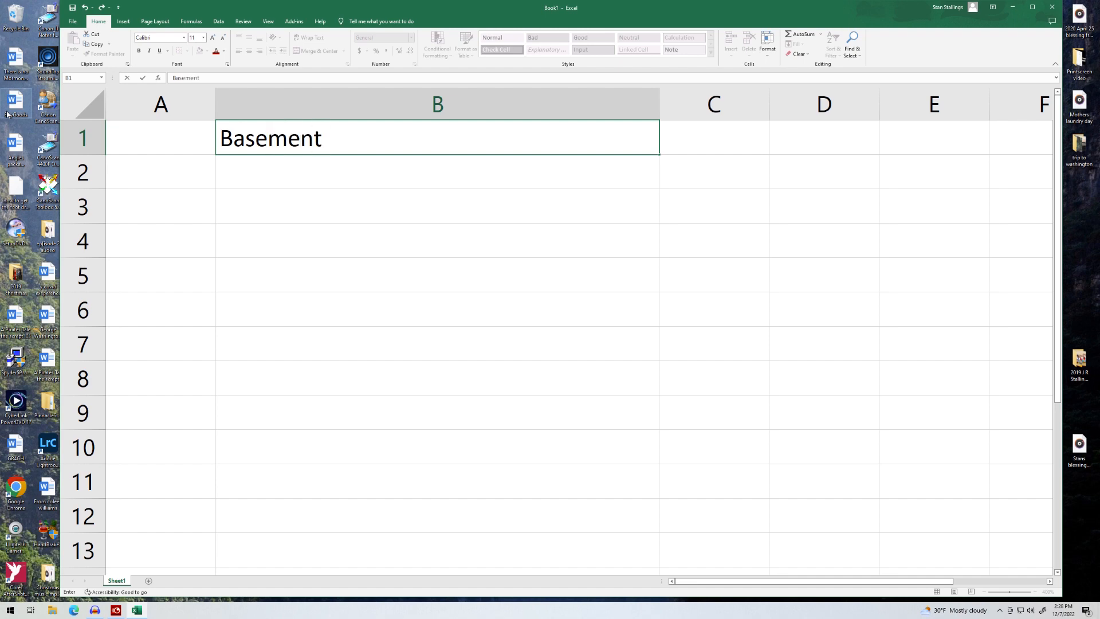
pyautogui.write(' Finish')
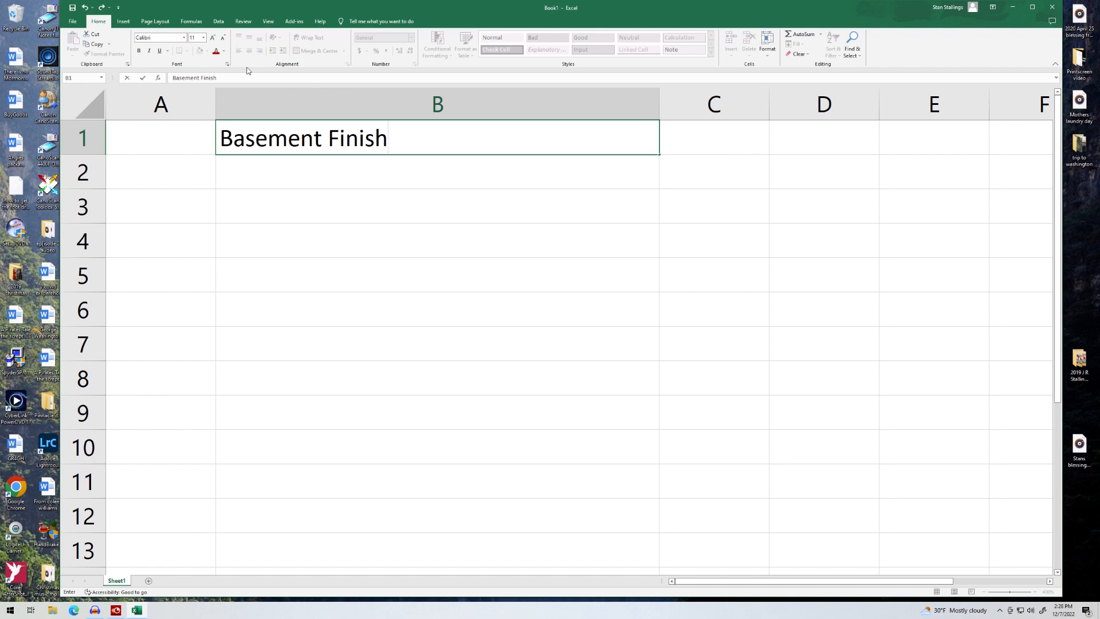
pyautogui.click(373, 175)
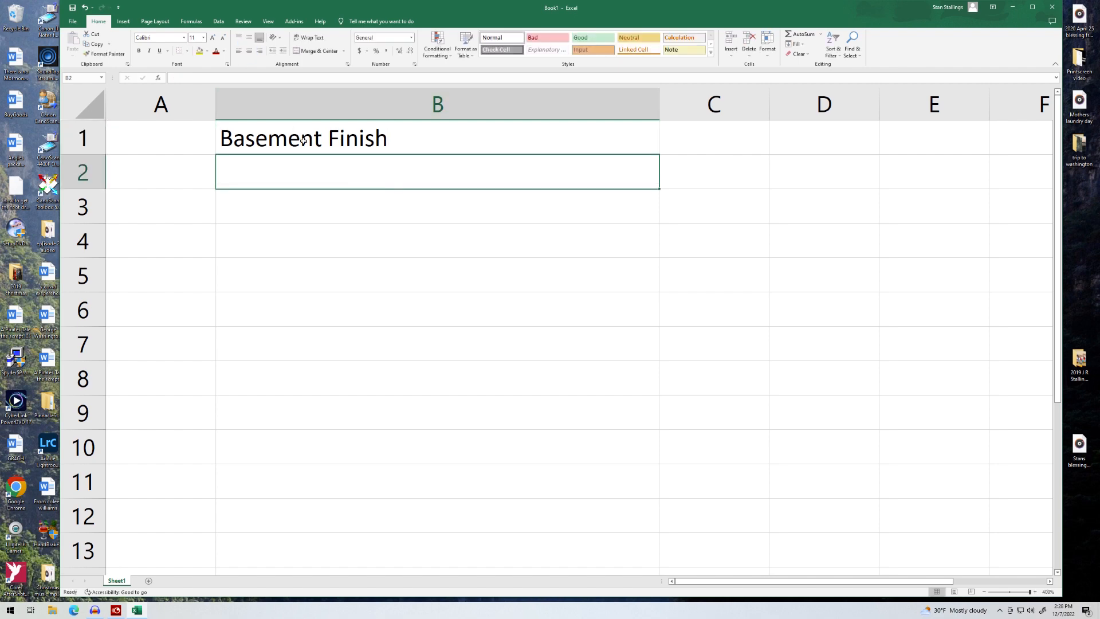
# Step: Make the B1 title centred, bold and font size 20
pyautogui.click(298, 138)
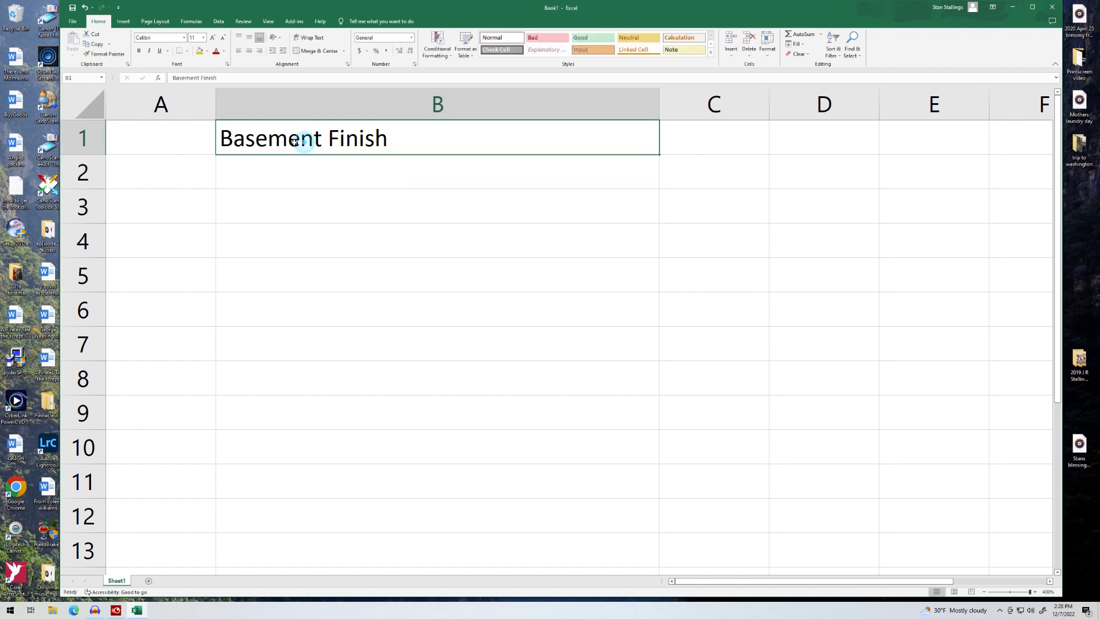
pyautogui.click(250, 52)
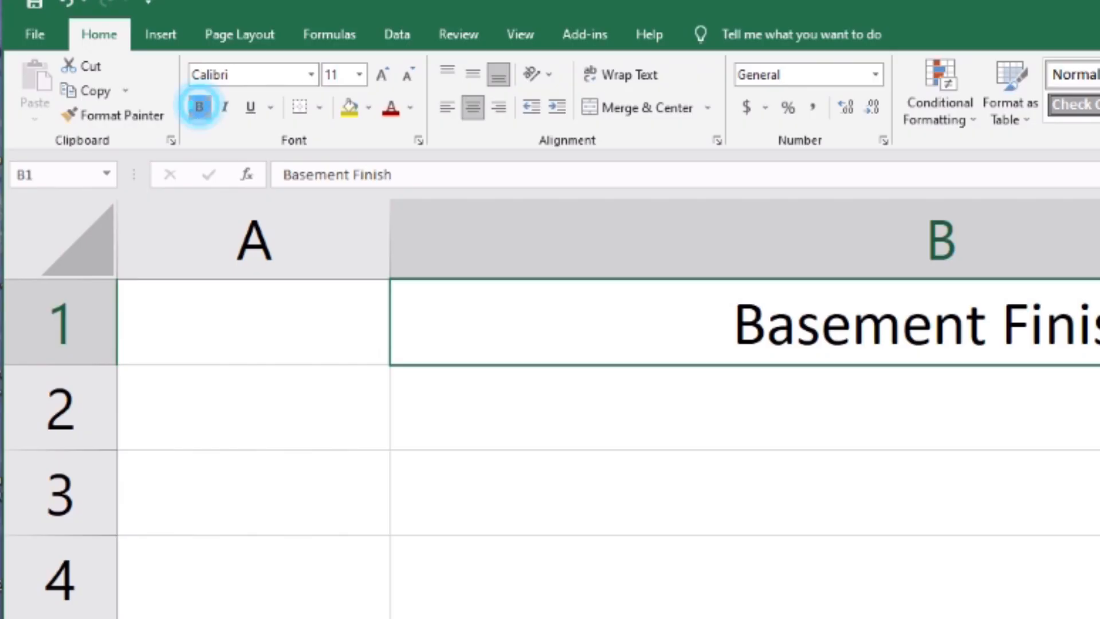
pyautogui.click(200, 106)
pyautogui.click(360, 74)
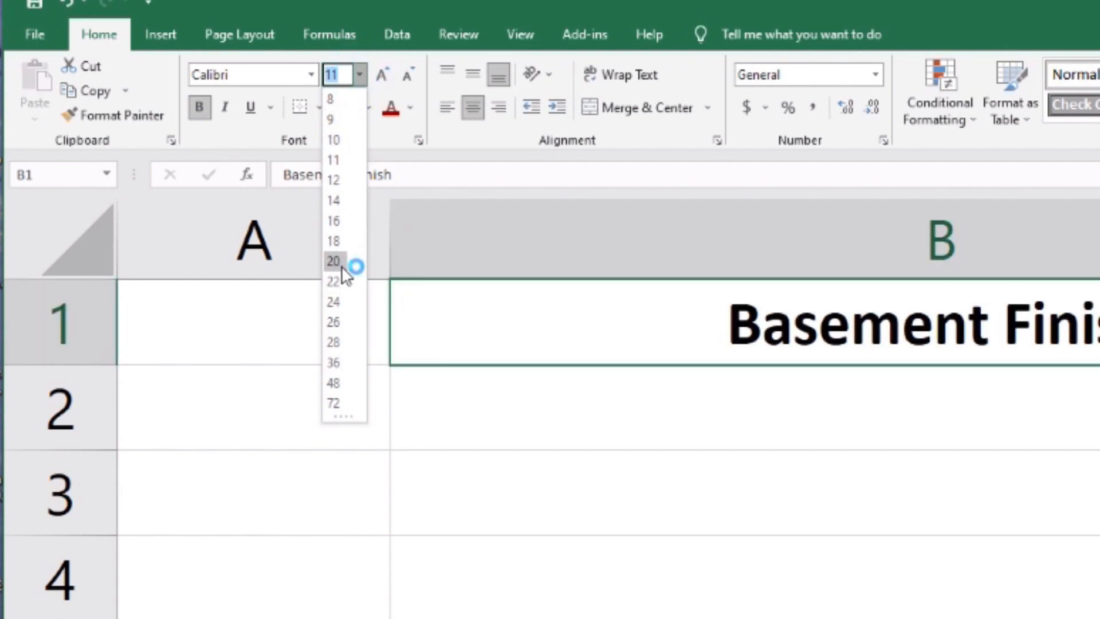
pyautogui.click(333, 263)
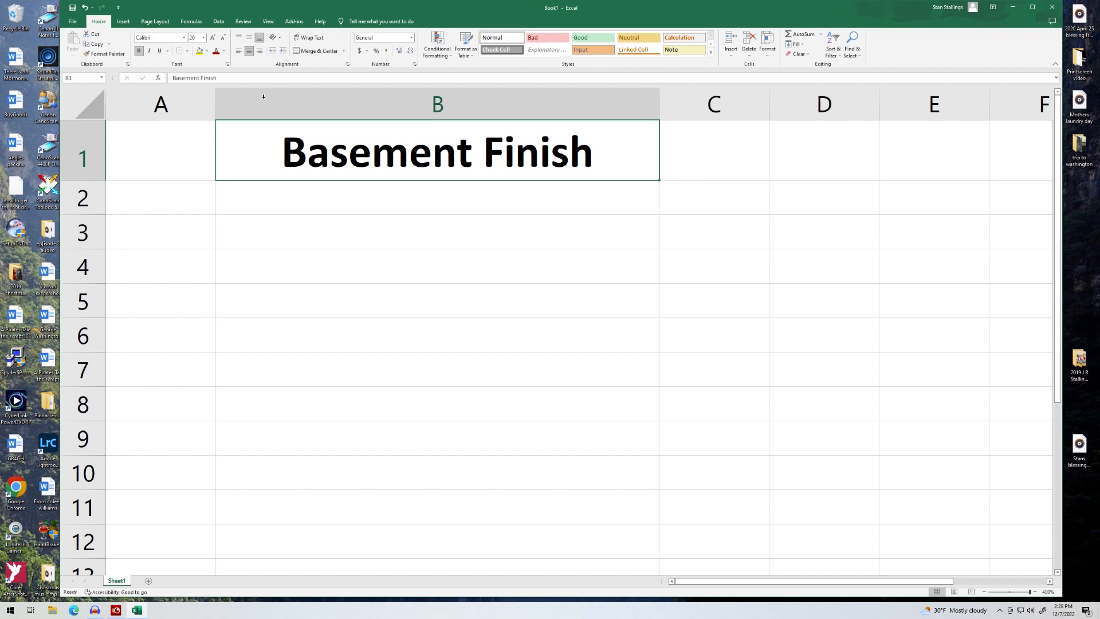
pyautogui.click(189, 107)
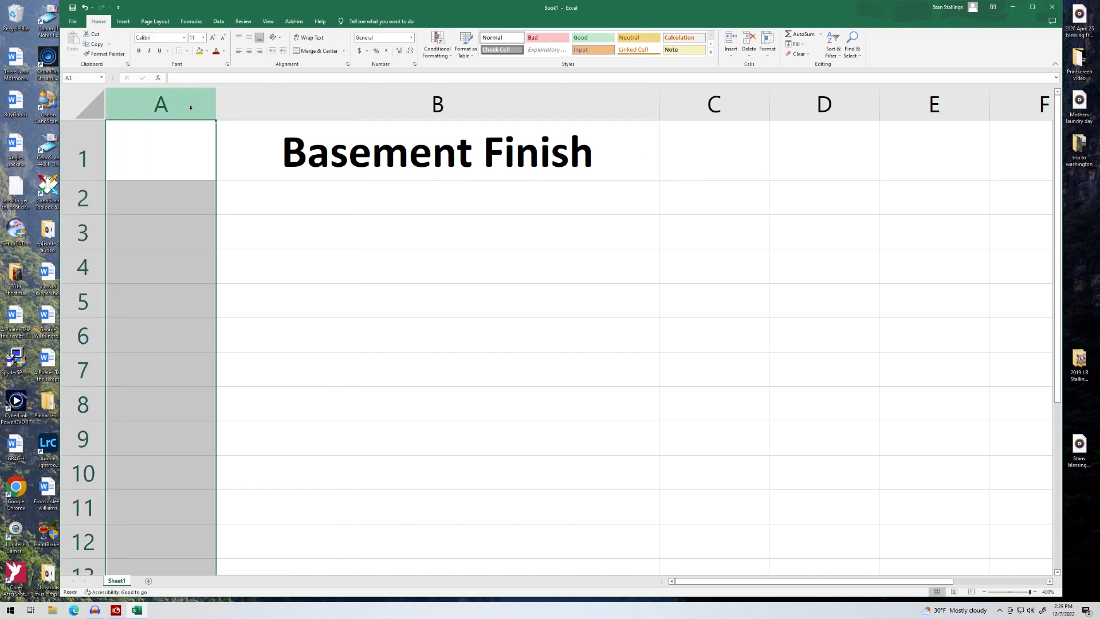
# Step: Give column A the Number format with 0 decimal places
pyautogui.rightClick(161, 283)
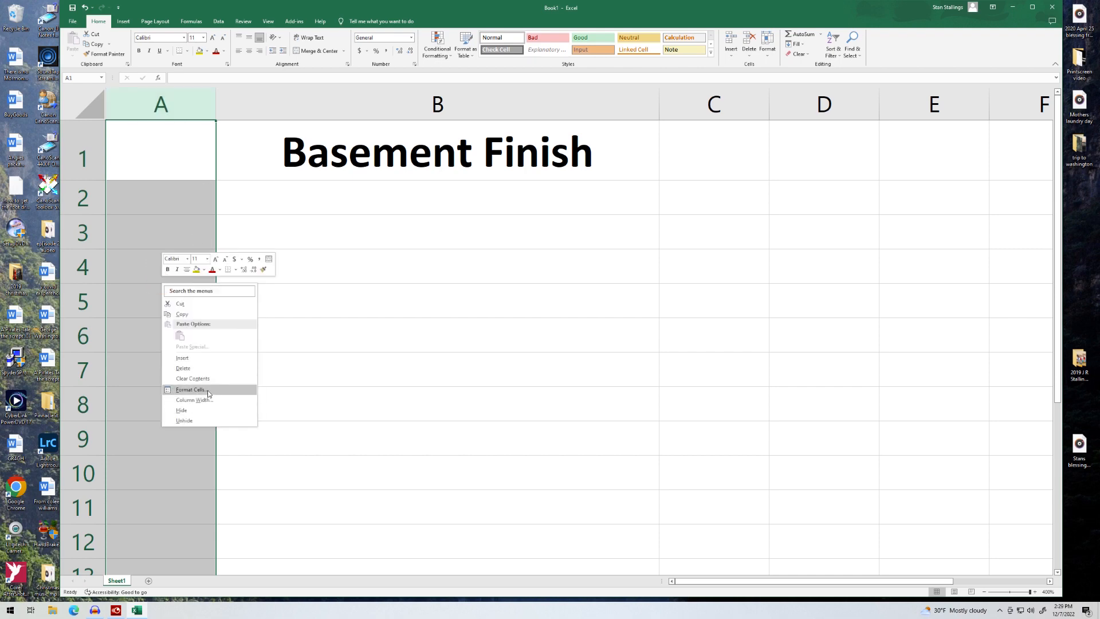
pyautogui.click(192, 390)
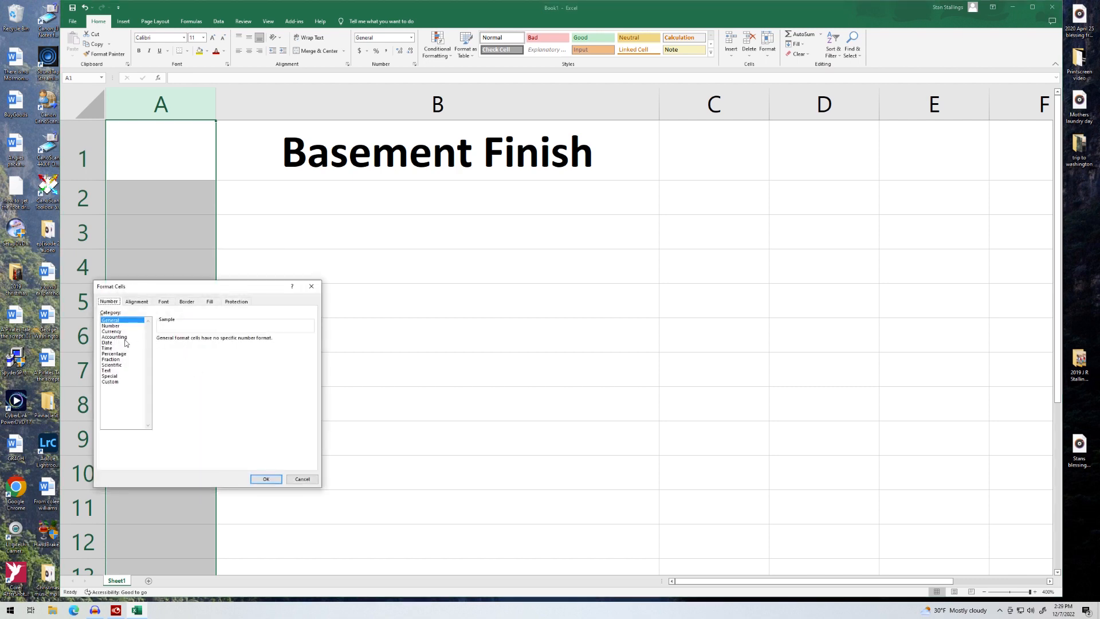
pyautogui.click(115, 327)
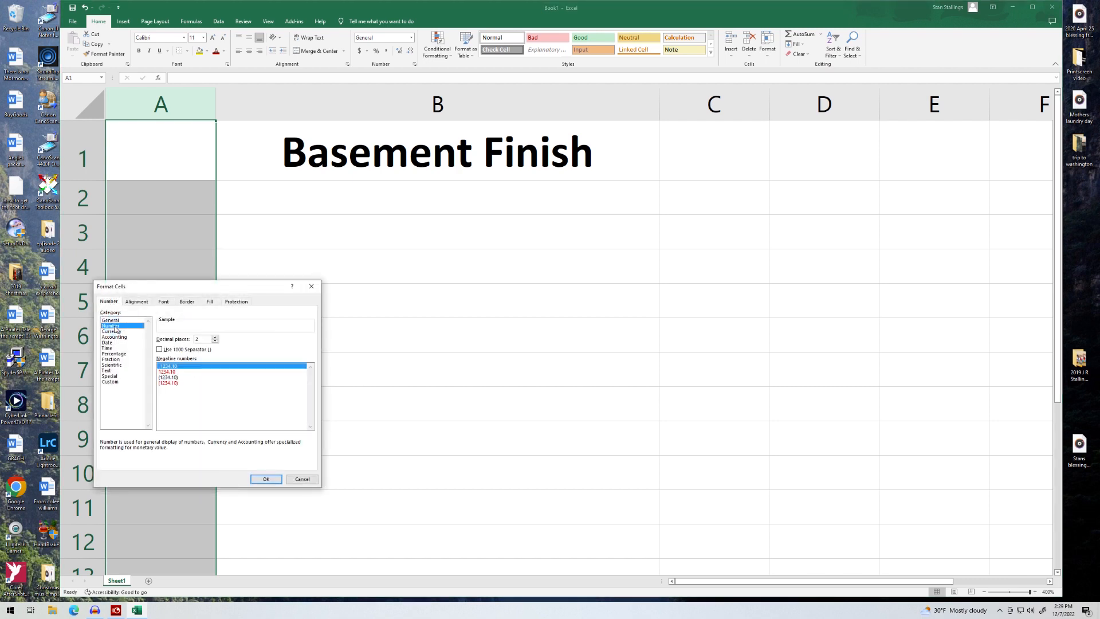
pyautogui.click(216, 342)
pyautogui.click(215, 342)
pyautogui.click(269, 480)
pyautogui.click(731, 115)
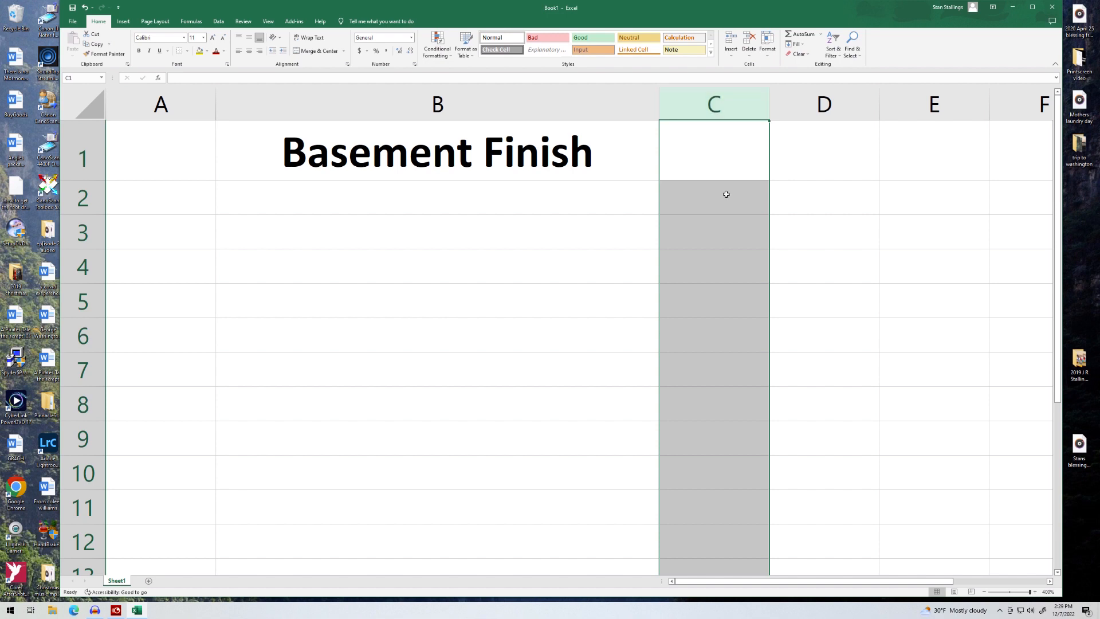
# Step: Apply the Currency format ($, 2 decimals) to column C and then column D
pyautogui.rightClick(714, 374)
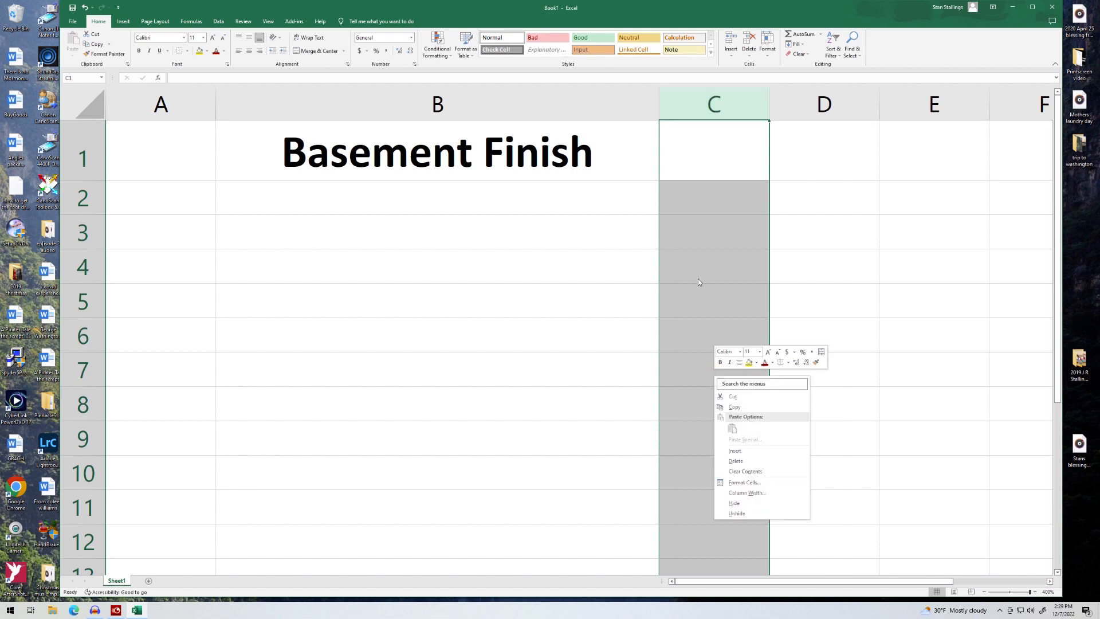
pyautogui.click(749, 484)
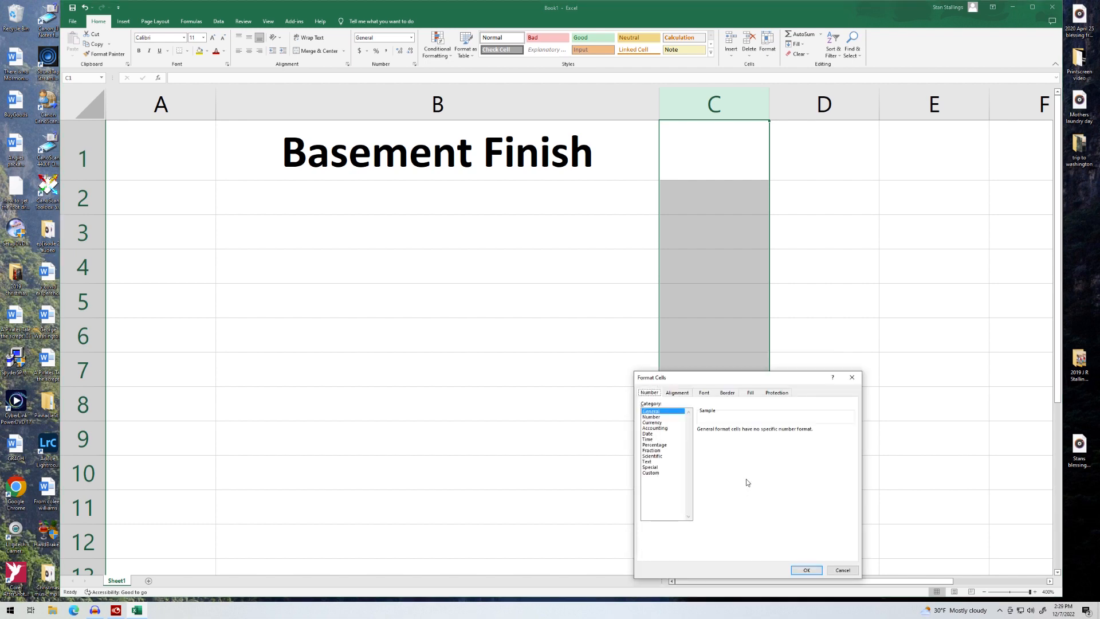
pyautogui.click(657, 423)
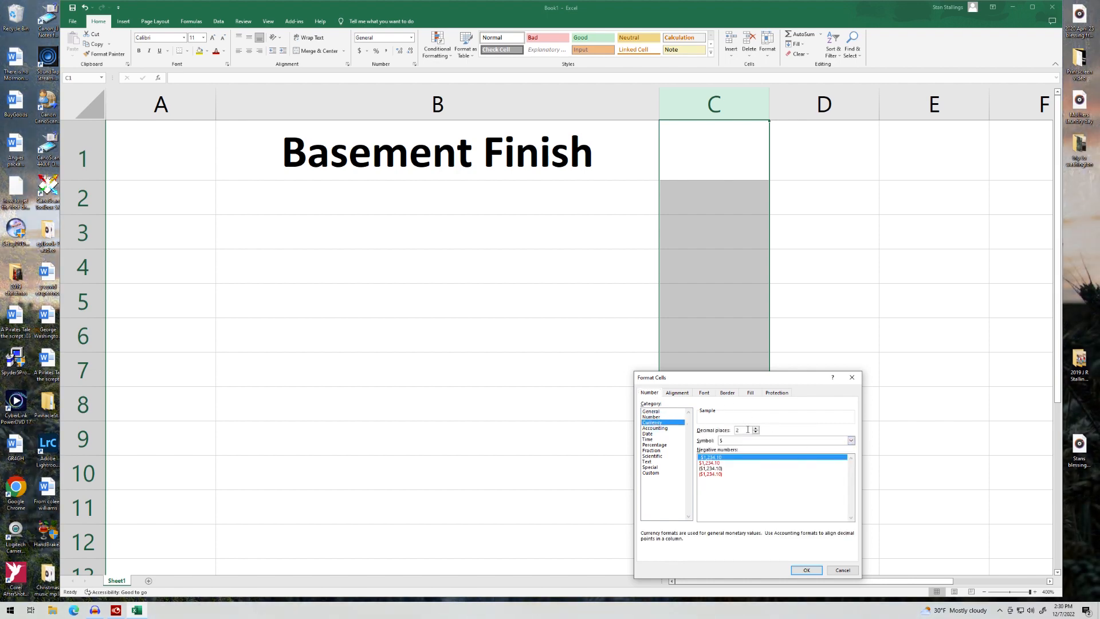
pyautogui.click(806, 570)
pyautogui.click(848, 105)
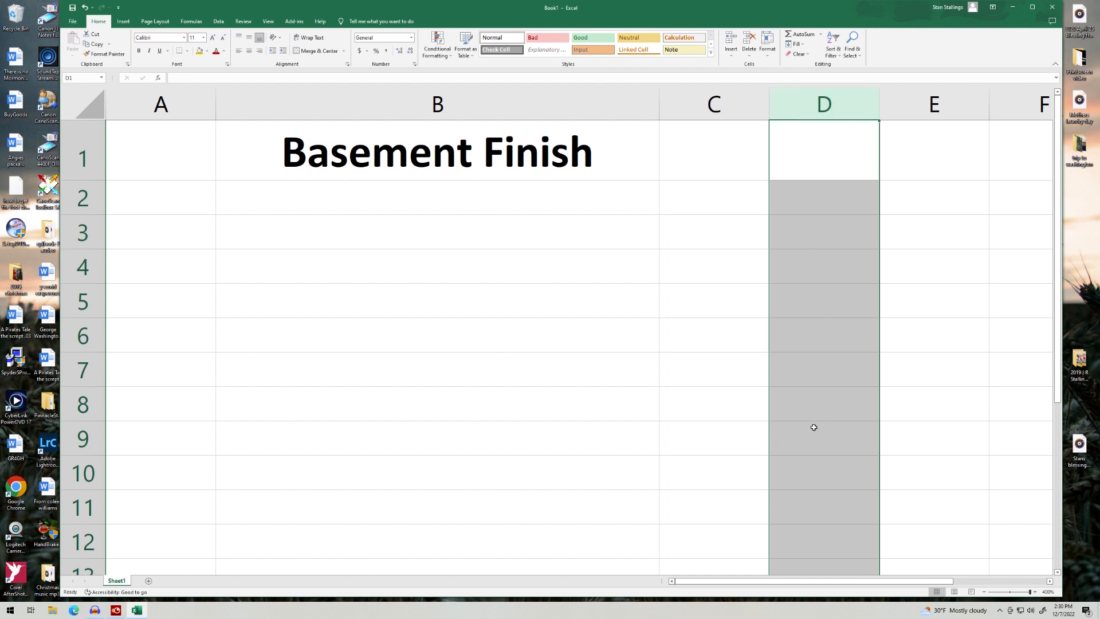
pyautogui.rightClick(827, 409)
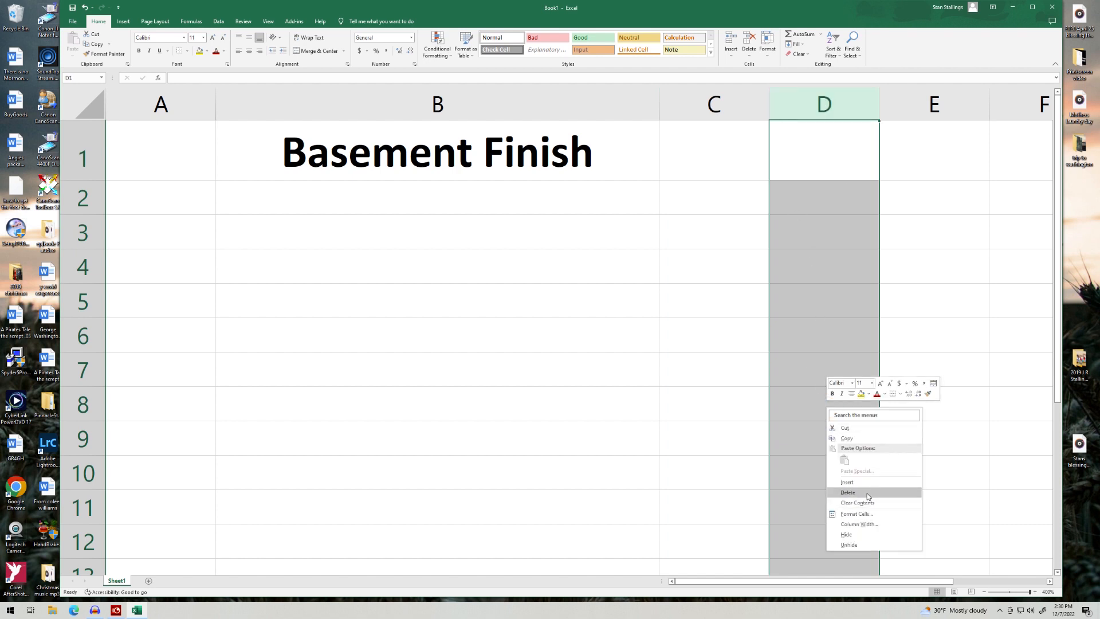
pyautogui.click(858, 514)
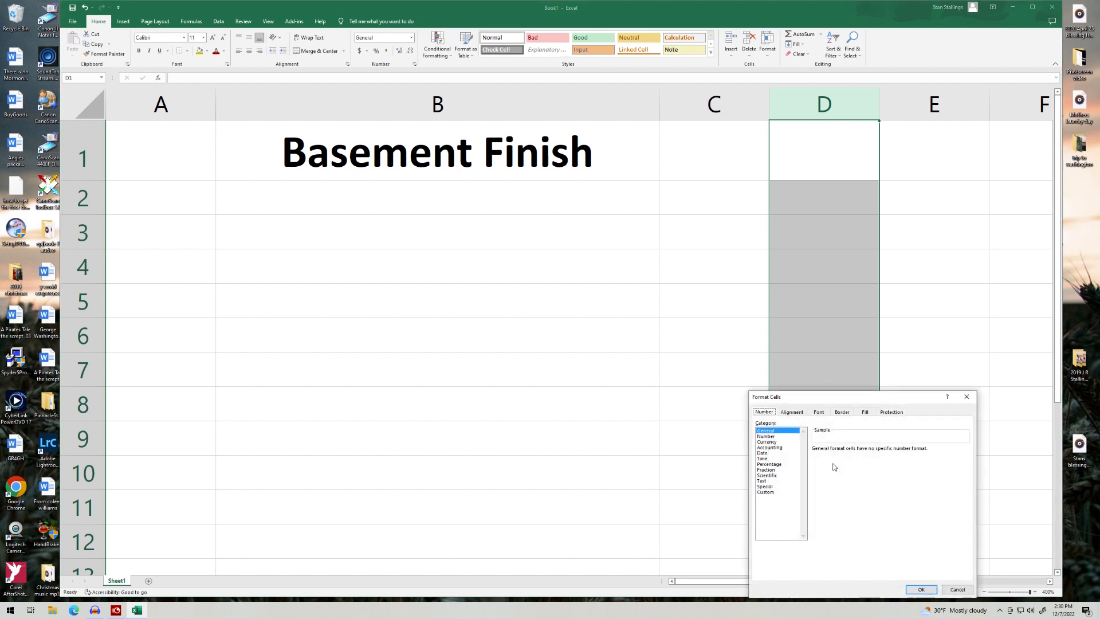
pyautogui.click(775, 442)
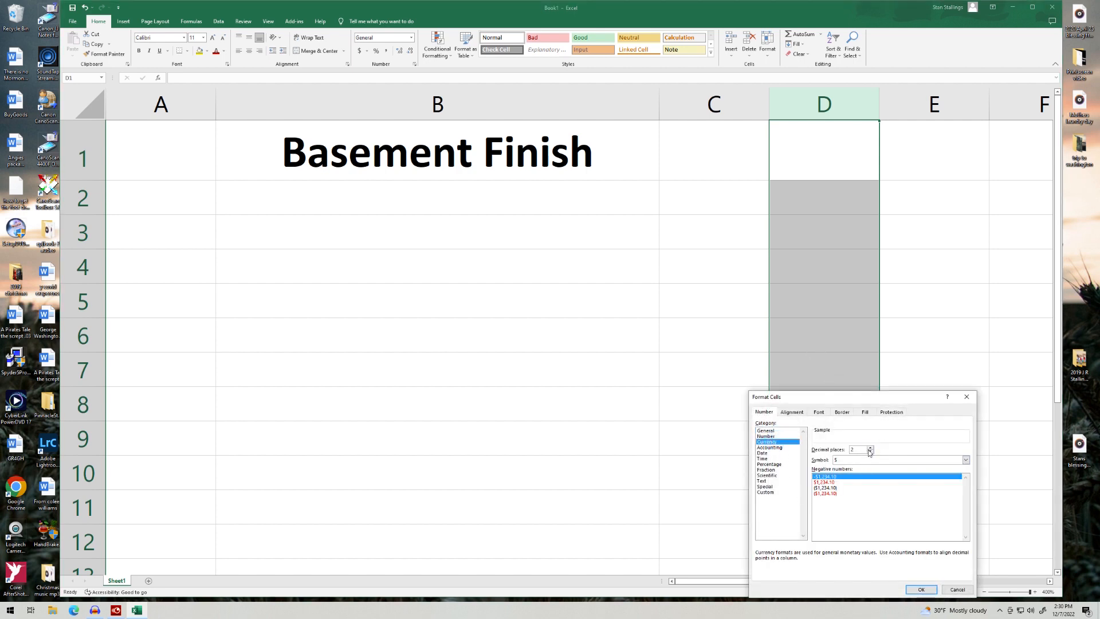
pyautogui.click(921, 590)
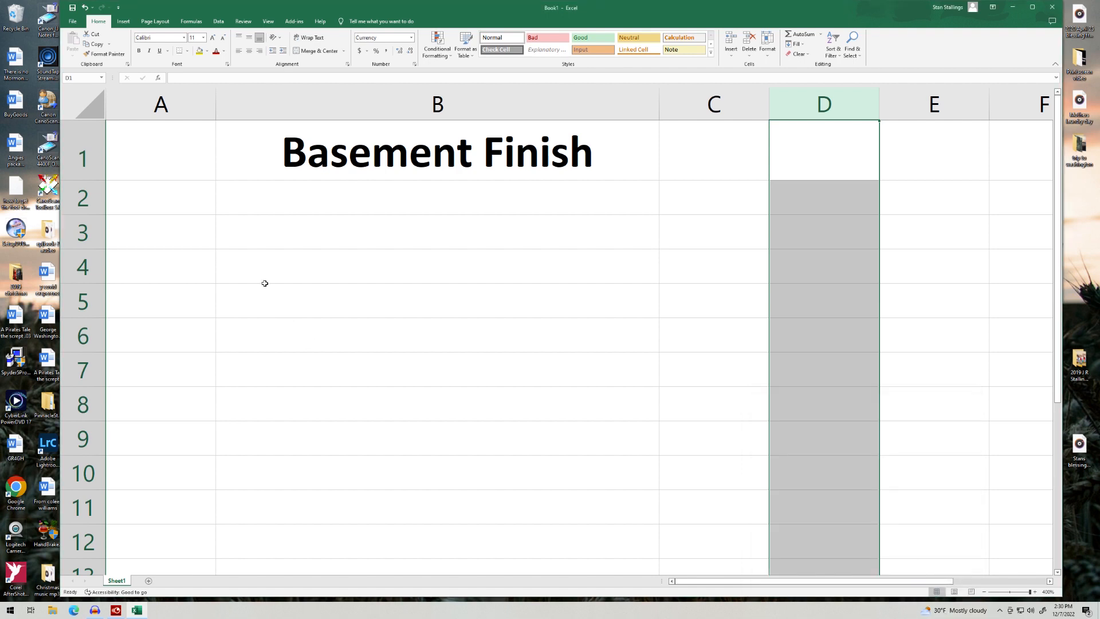
pyautogui.click(152, 200)
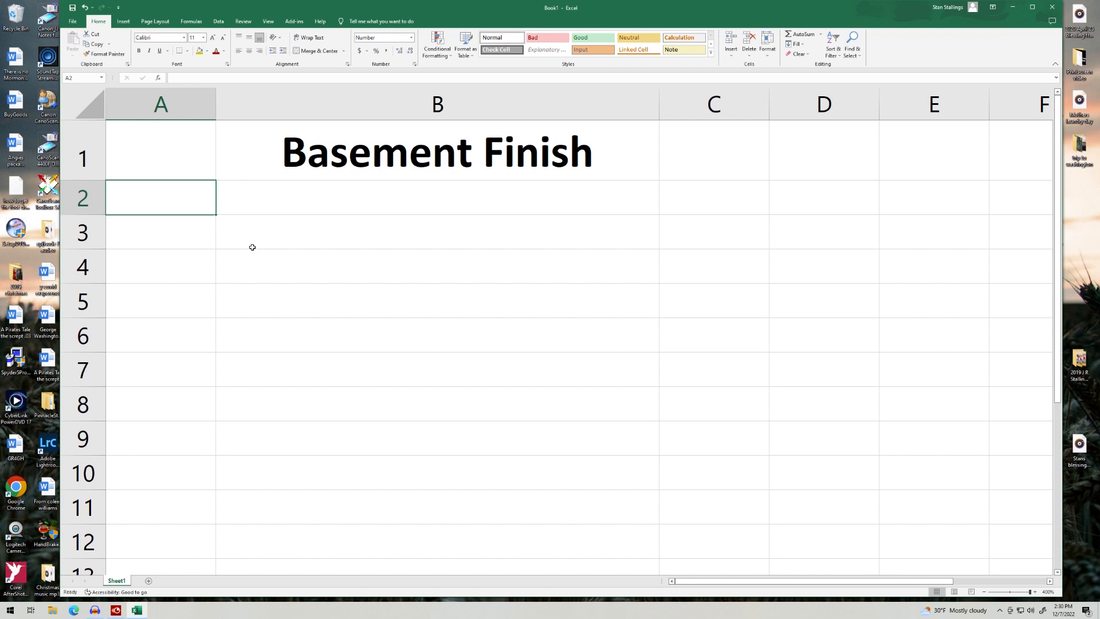
# Step: Enter a centred 'Quant' heading in A2
pyautogui.write('Quant')
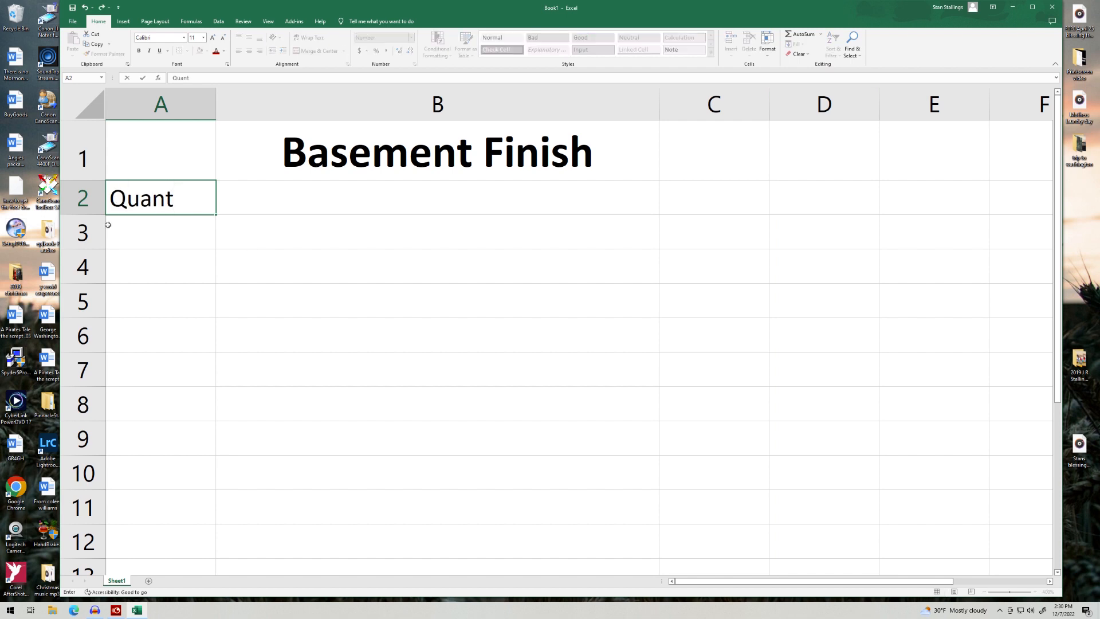
pyautogui.click(159, 286)
pyautogui.click(156, 201)
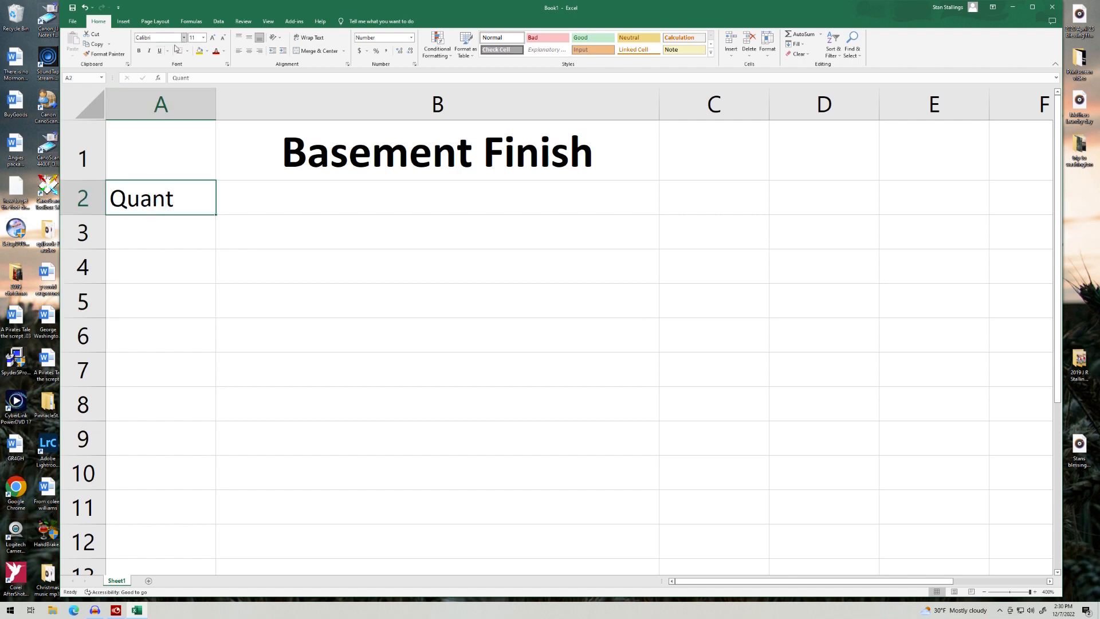
pyautogui.click(249, 51)
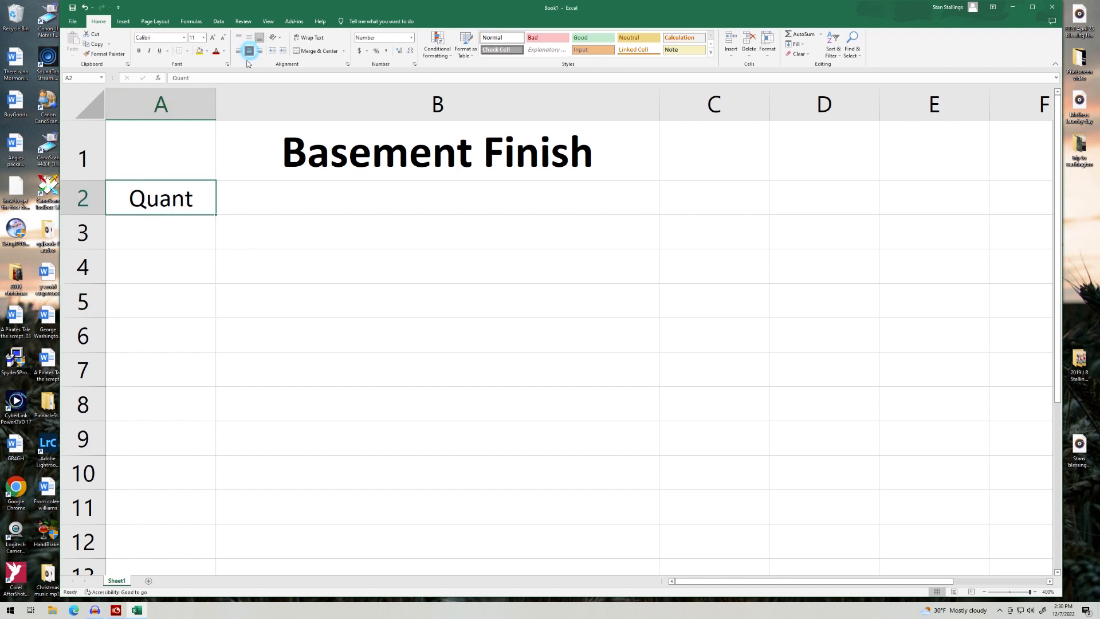
# Step: Enter a centred 'Discription' heading in B2
pyautogui.click(315, 205)
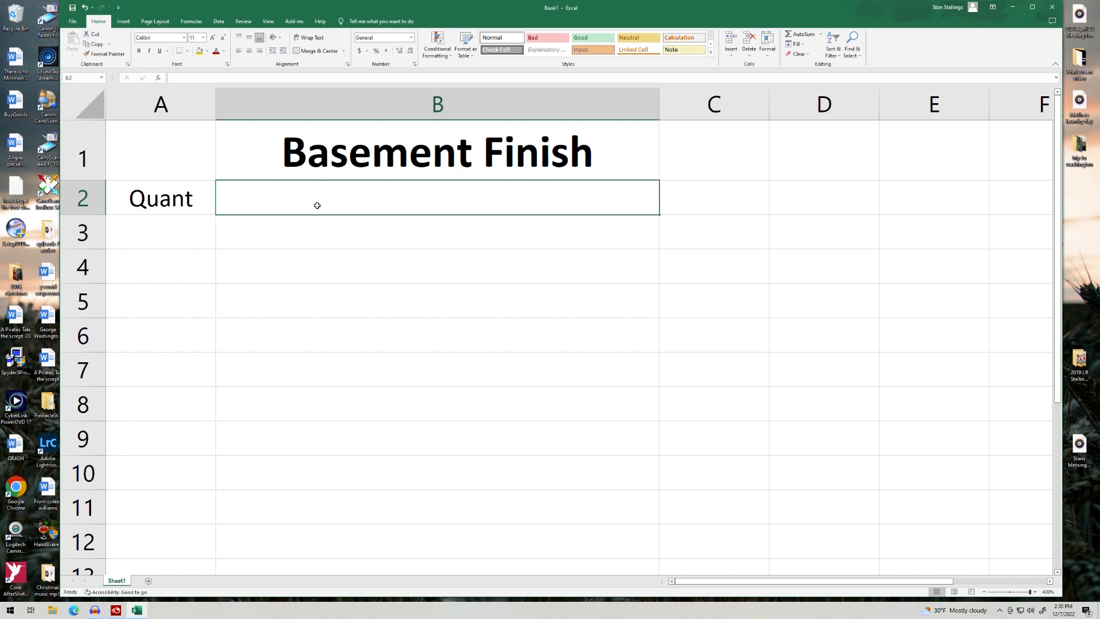
pyautogui.write('Discr')
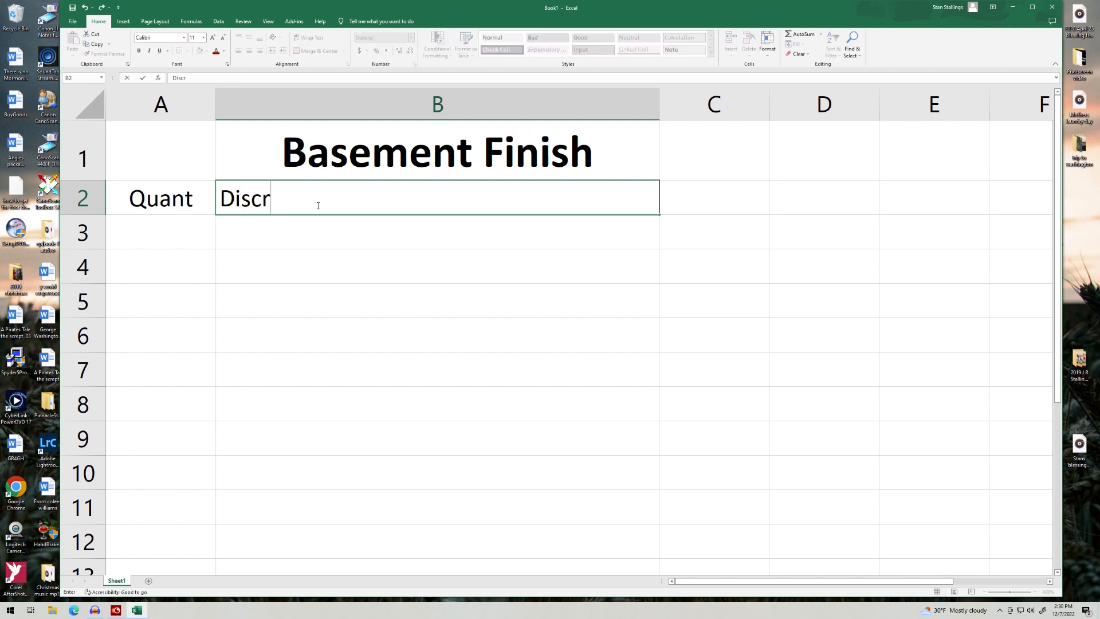
pyautogui.write('iption')
pyautogui.press('Return')
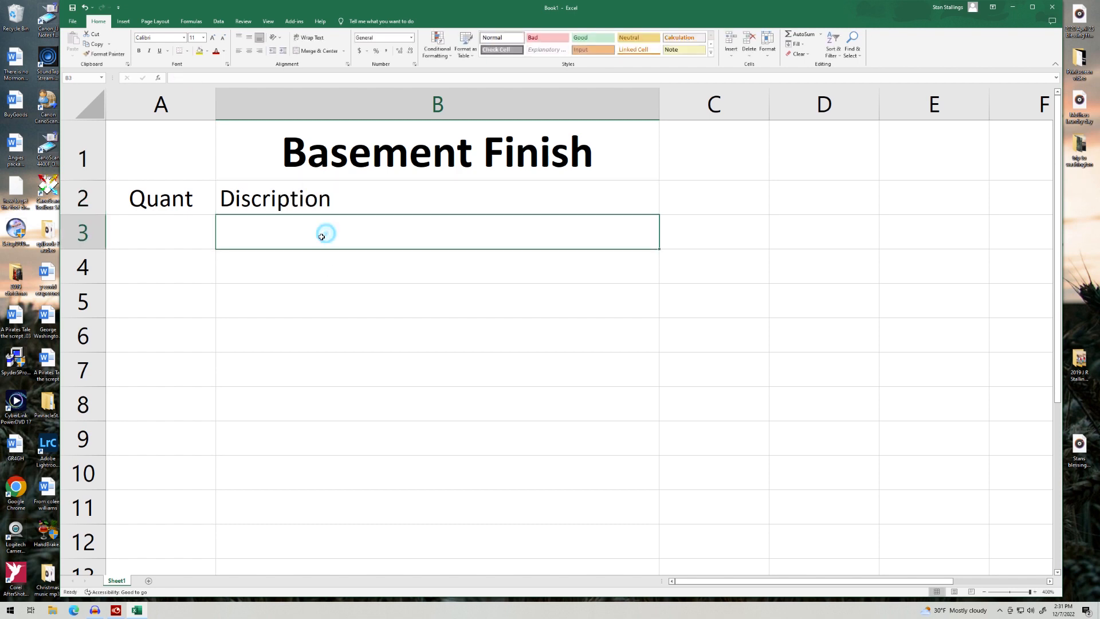
pyautogui.click(276, 197)
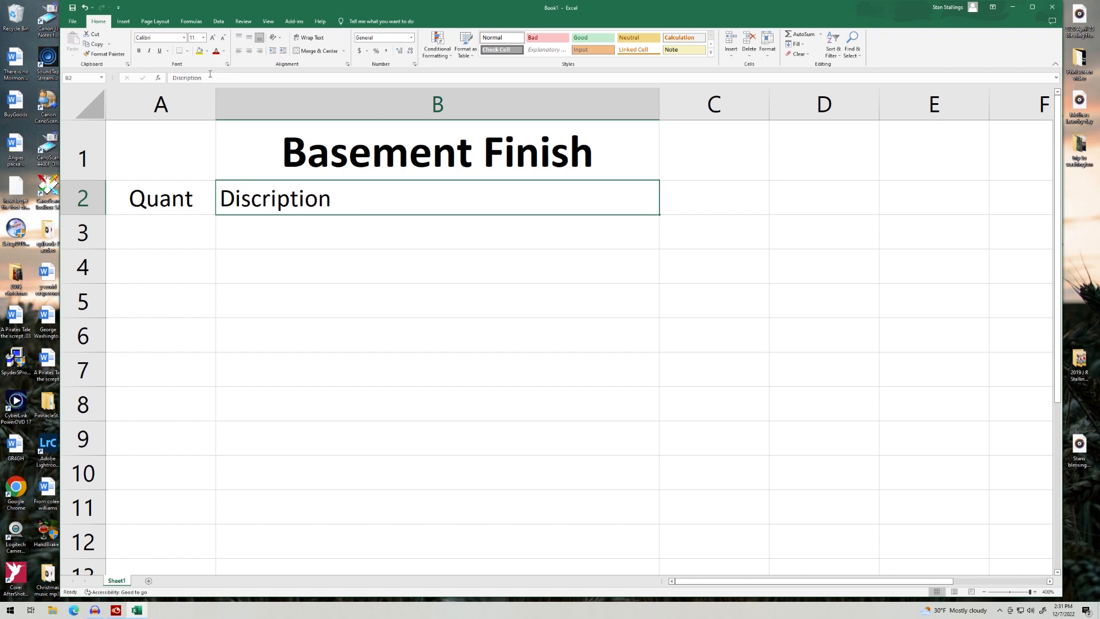
pyautogui.click(249, 53)
# Step: Enter the 'Cost' heading in C2
pyautogui.click(709, 205)
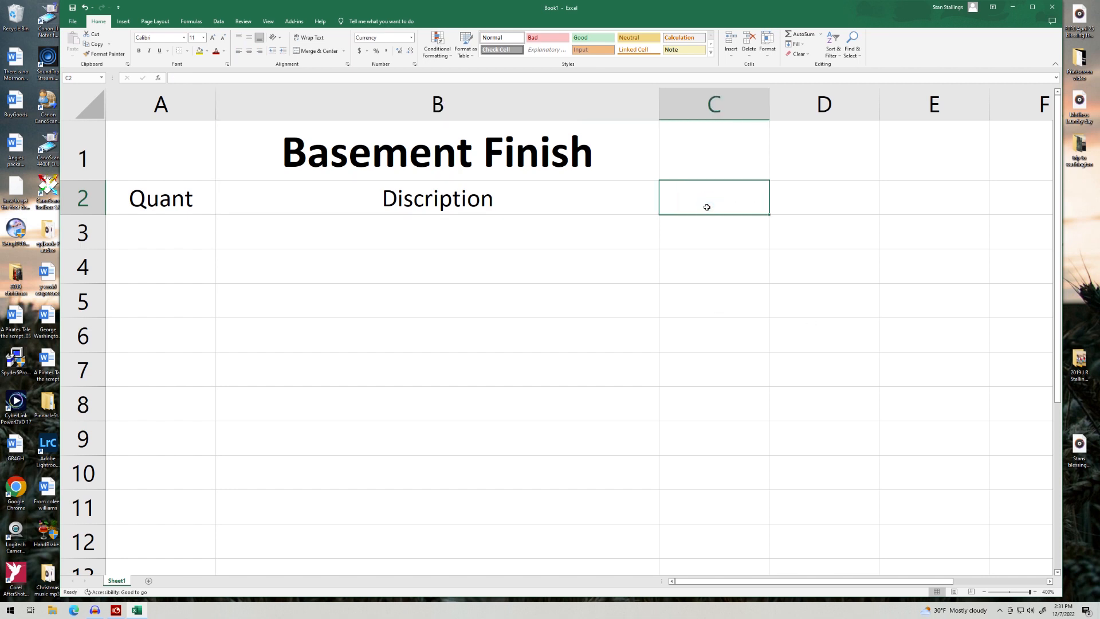
pyautogui.write('Cost')
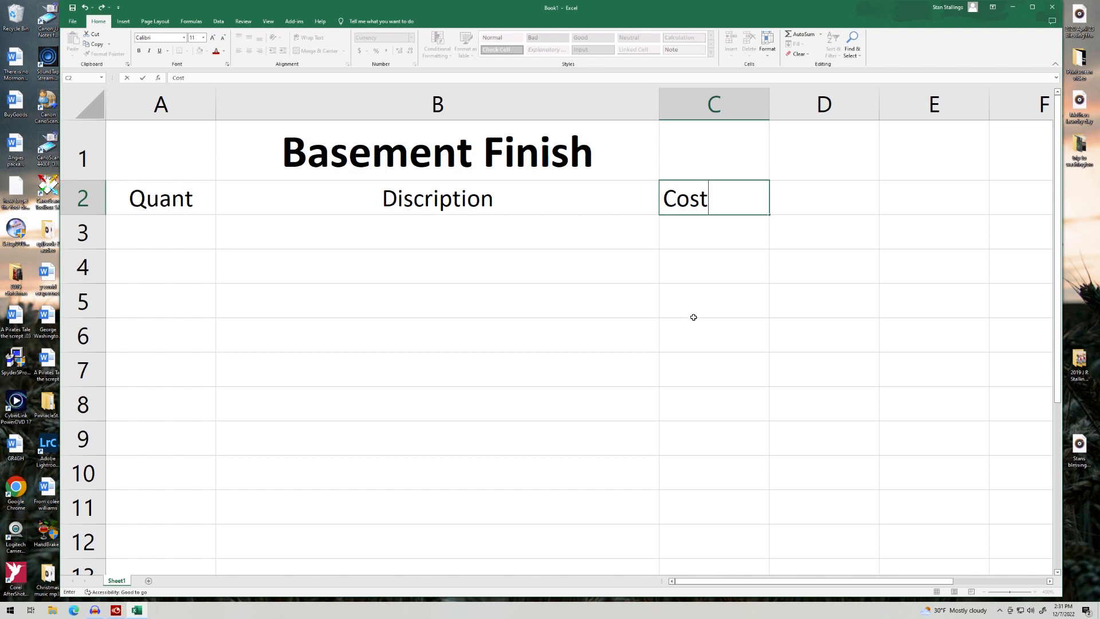
pyautogui.press('Return')
pyautogui.click(695, 208)
# Step: Centre 'Cost' in C2 and add a centred 'Totals' heading in D2
pyautogui.click(250, 51)
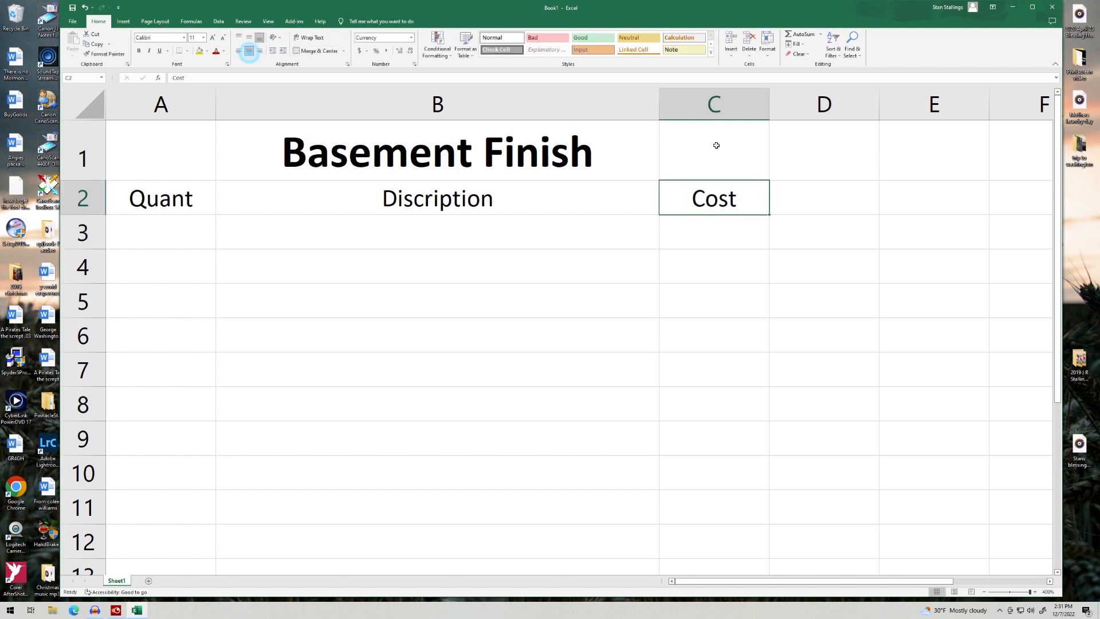
pyautogui.click(808, 204)
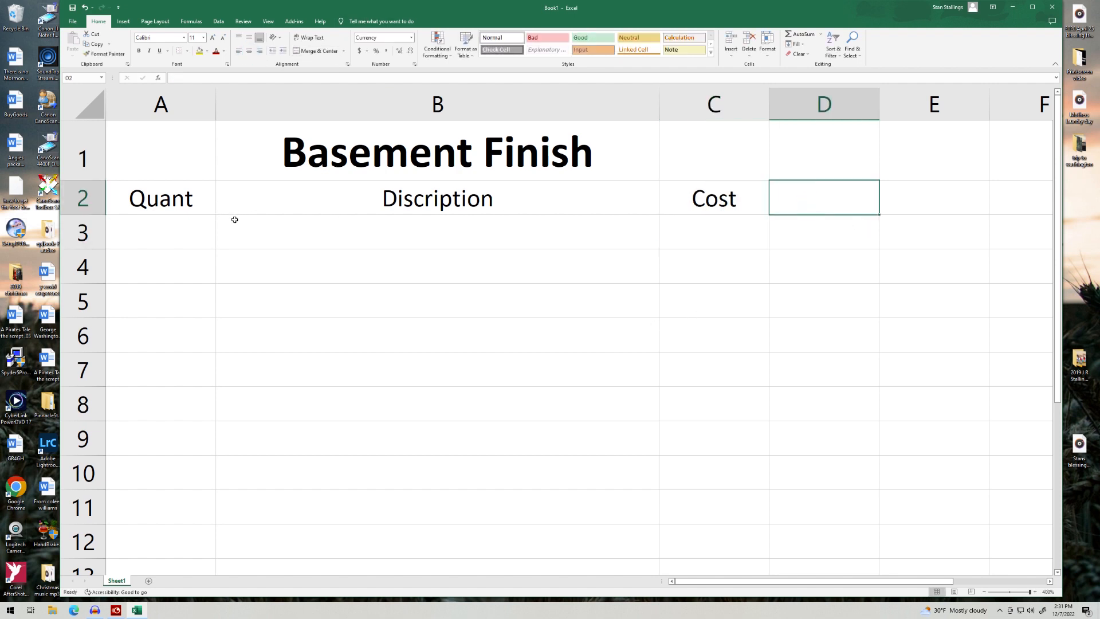
pyautogui.write('Totals')
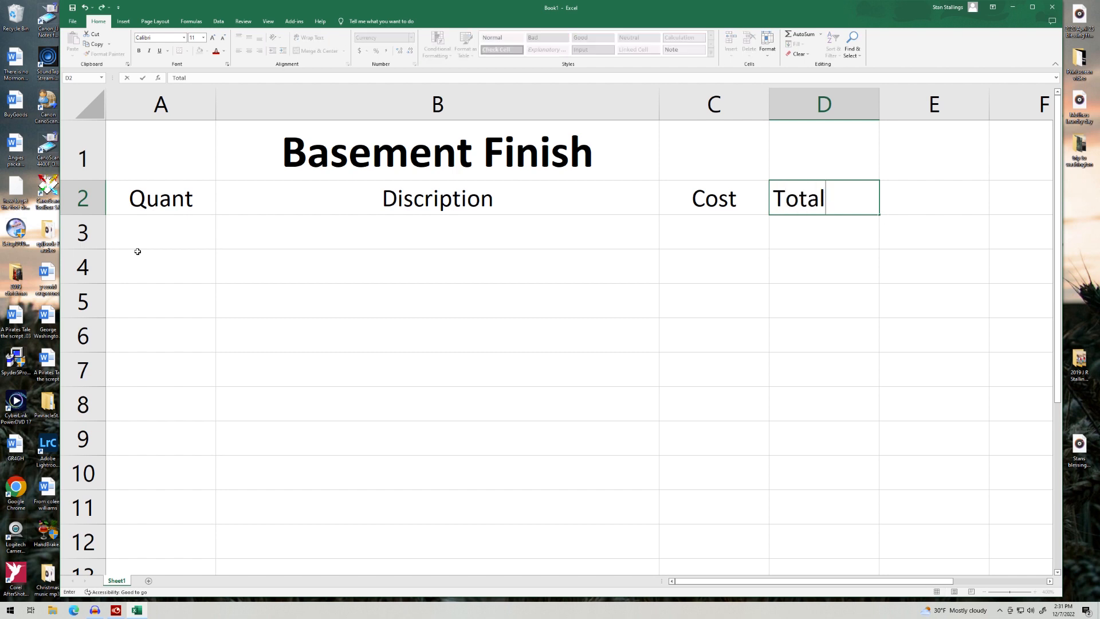
pyautogui.click(808, 277)
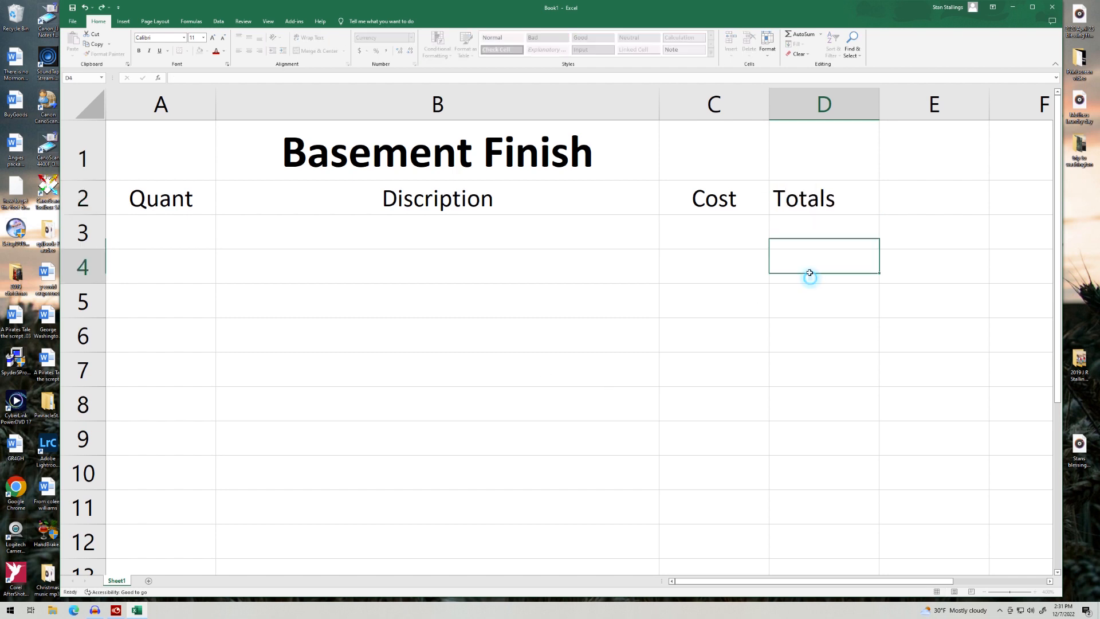
pyautogui.click(814, 198)
pyautogui.click(250, 50)
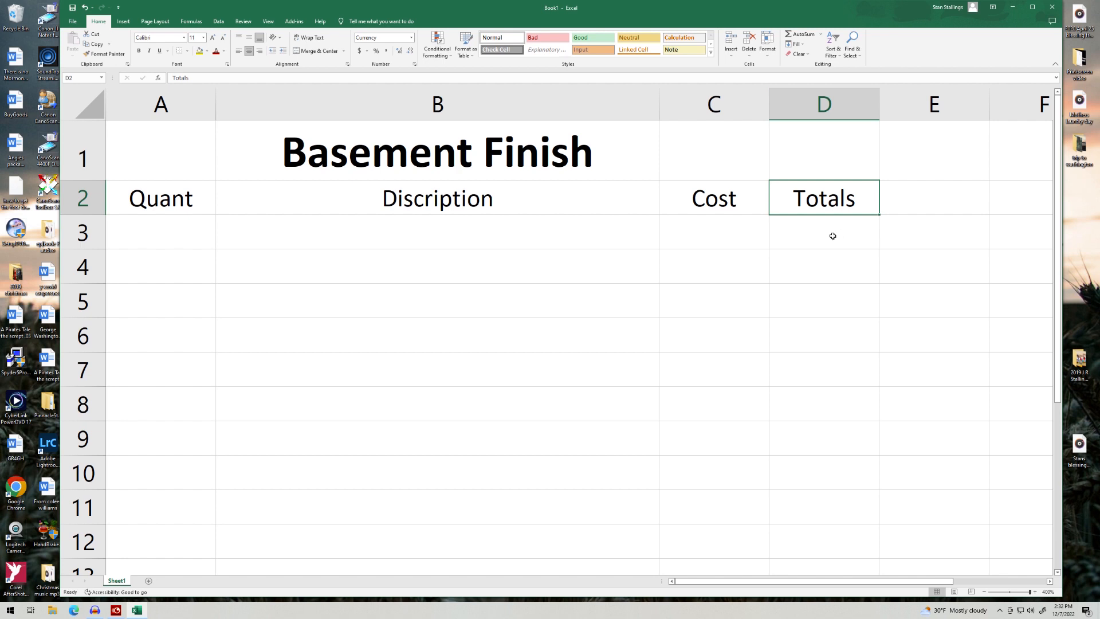
pyautogui.click(833, 236)
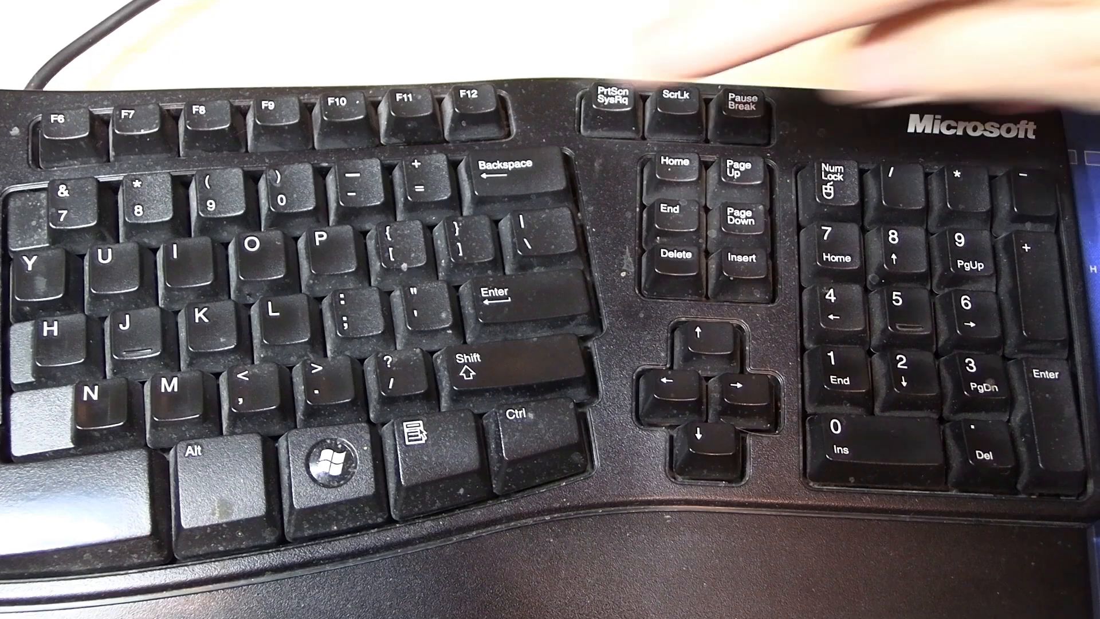
# Step: Enter the formula =A3*C3 in D3 to multiply quantity by cost
pyautogui.write('=')
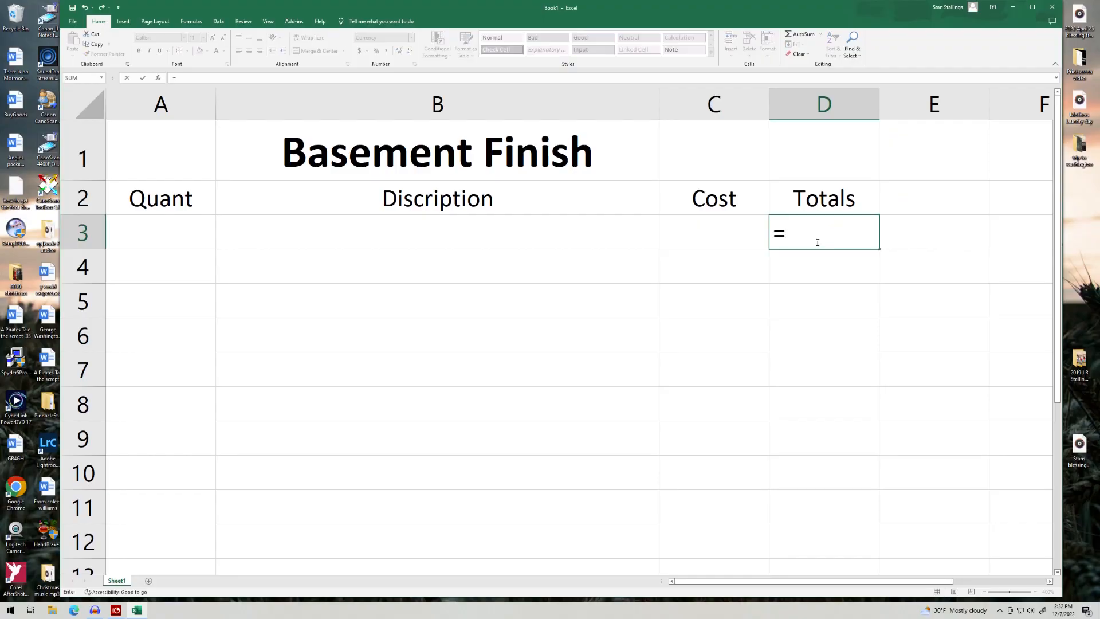
pyautogui.click(143, 235)
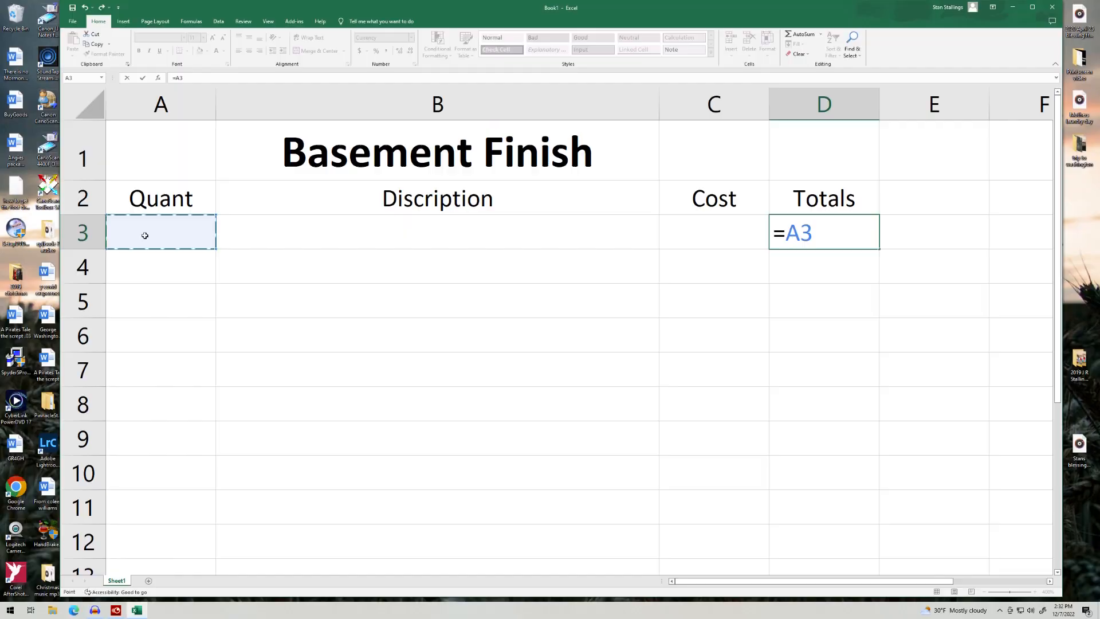
pyautogui.write('*')
pyautogui.click(701, 233)
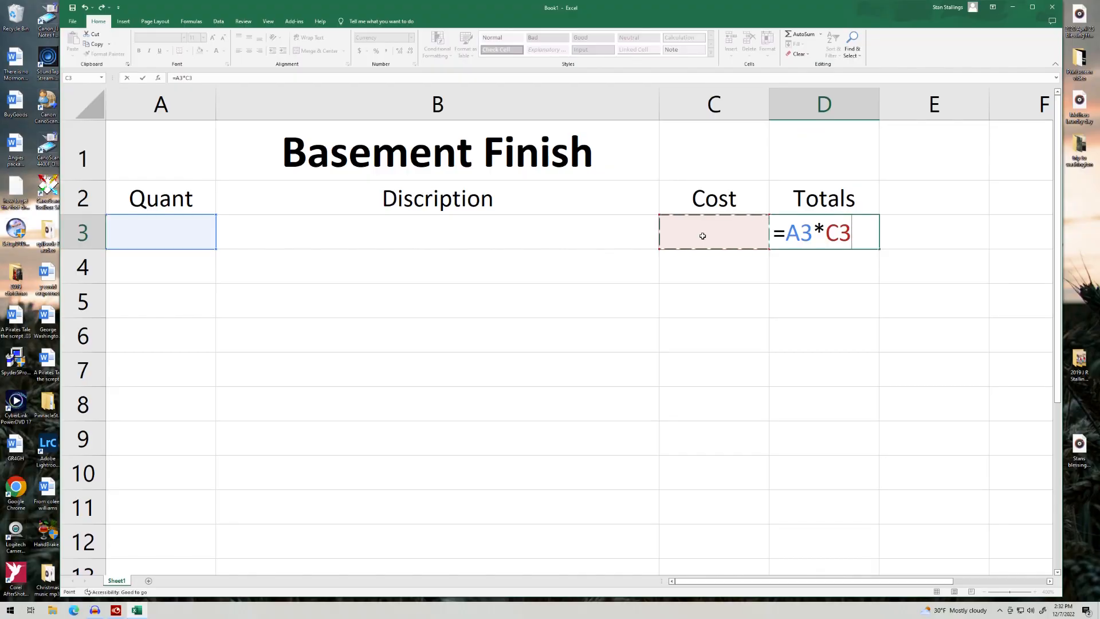
pyautogui.press('Return')
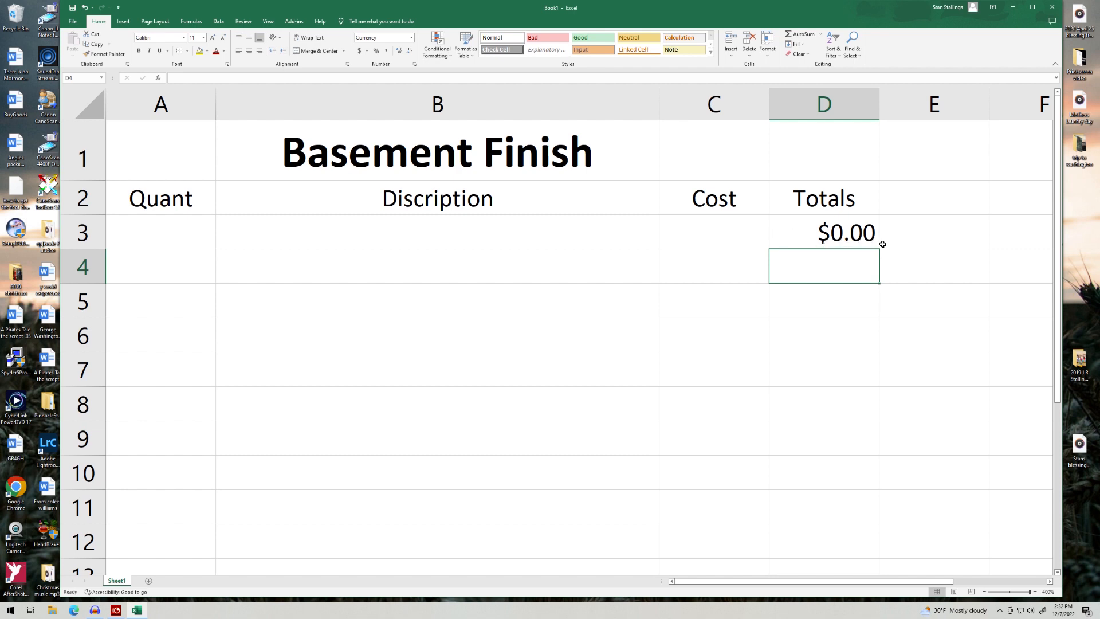
pyautogui.click(172, 234)
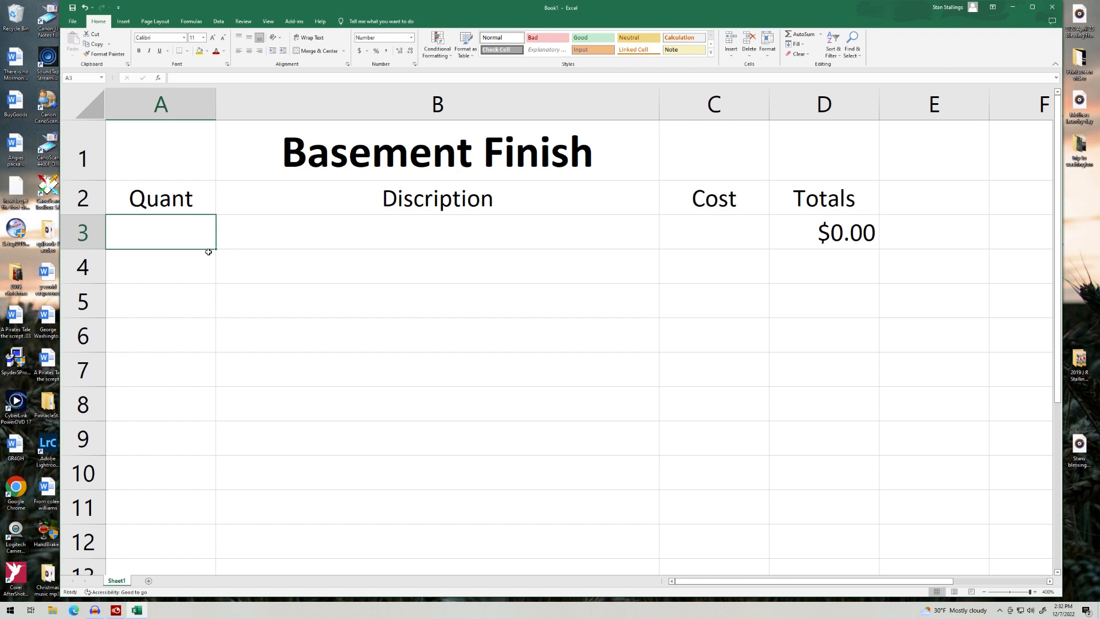
# Step: Test the D3 formula with quantity 24 in A3 and cost 4.99 in C3
pyautogui.write('24')
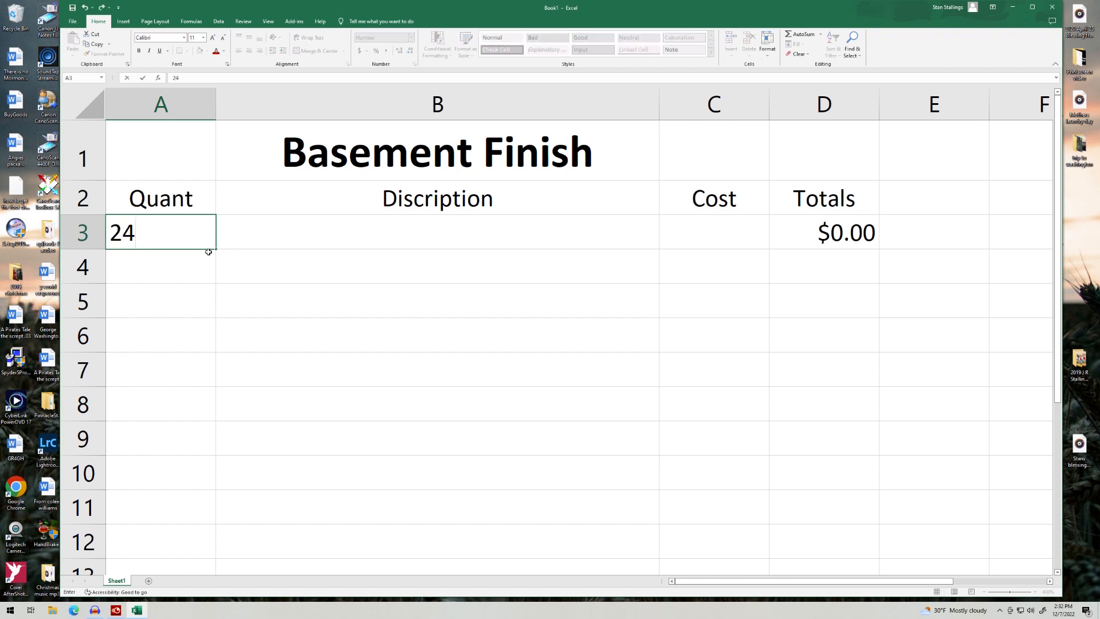
pyautogui.click(700, 238)
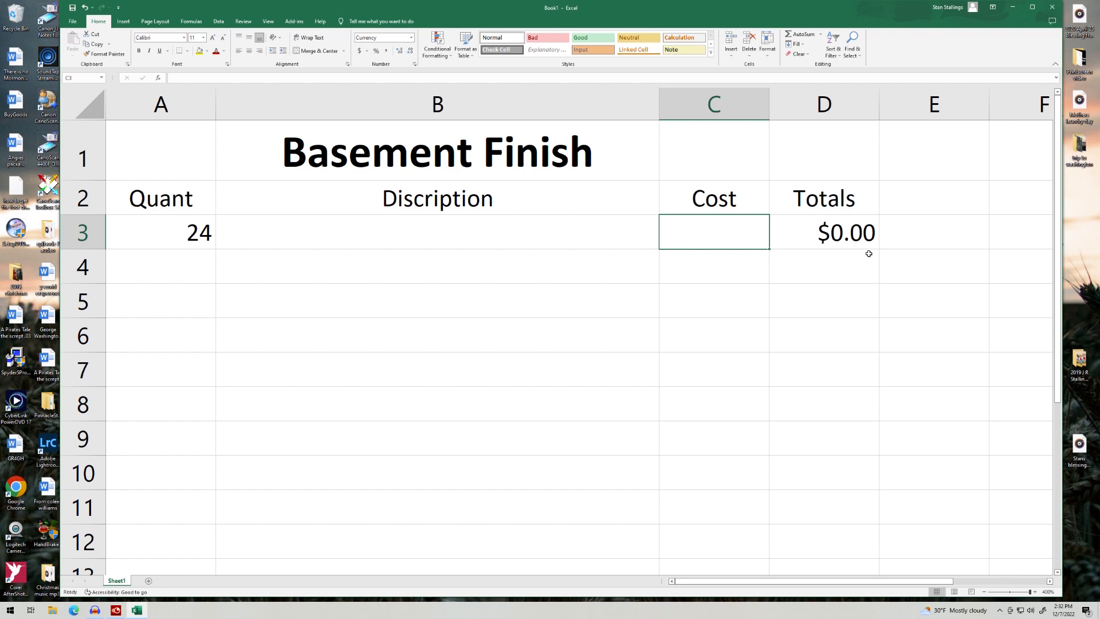
pyautogui.write('4.')
pyautogui.write('99')
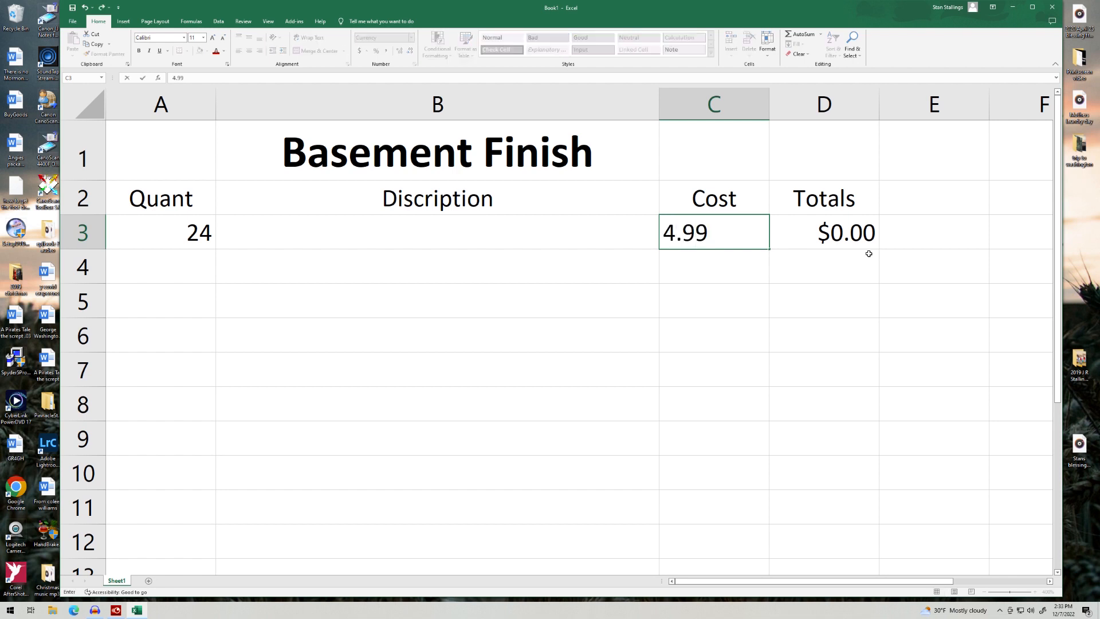
pyautogui.press('Tab')
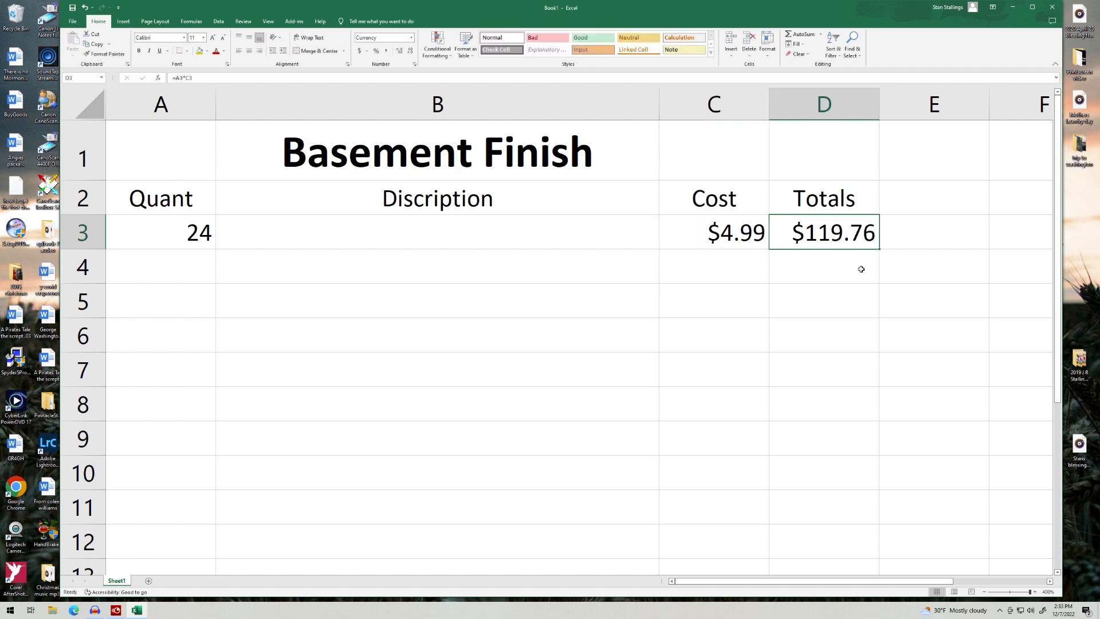
# Step: Clear the test cost from C3 and the test quantity from A3
pyautogui.click(735, 240)
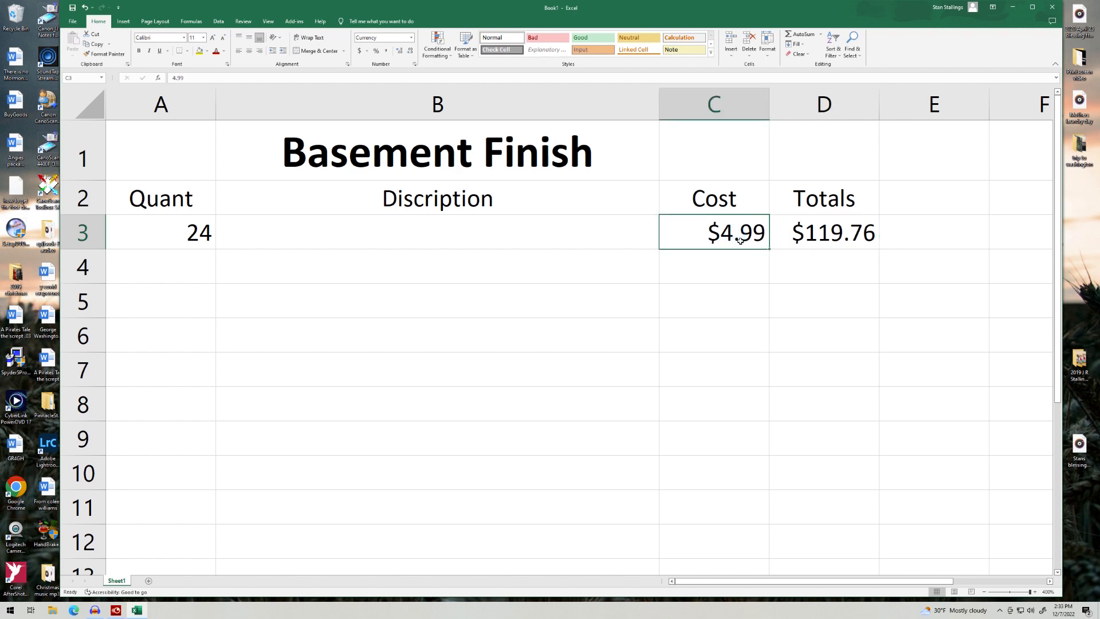
pyautogui.press('BackSpace')
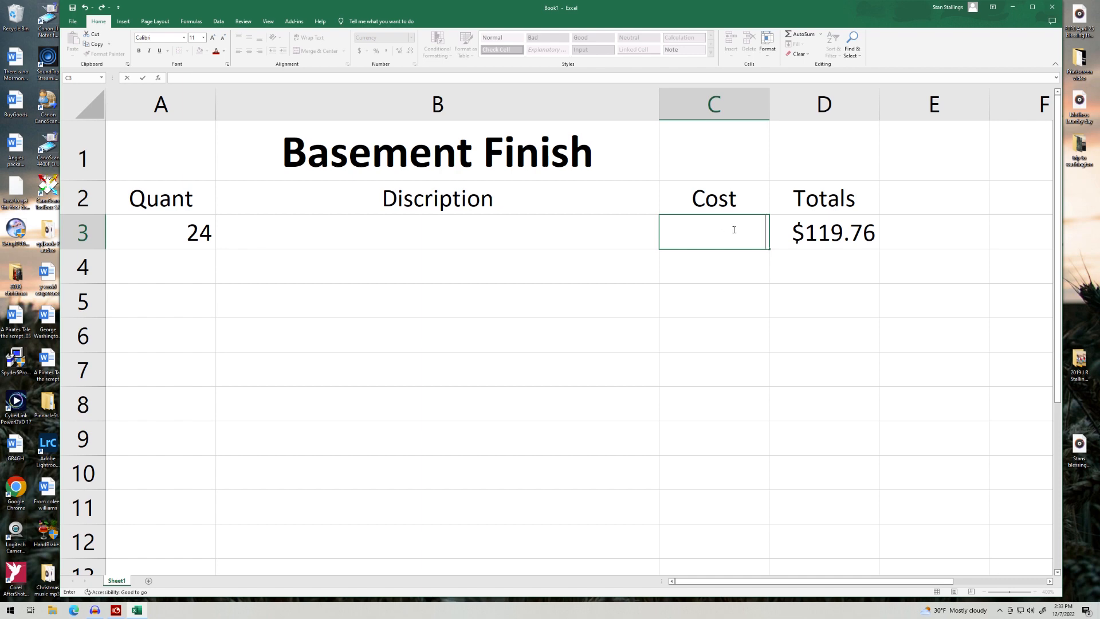
pyautogui.click(163, 239)
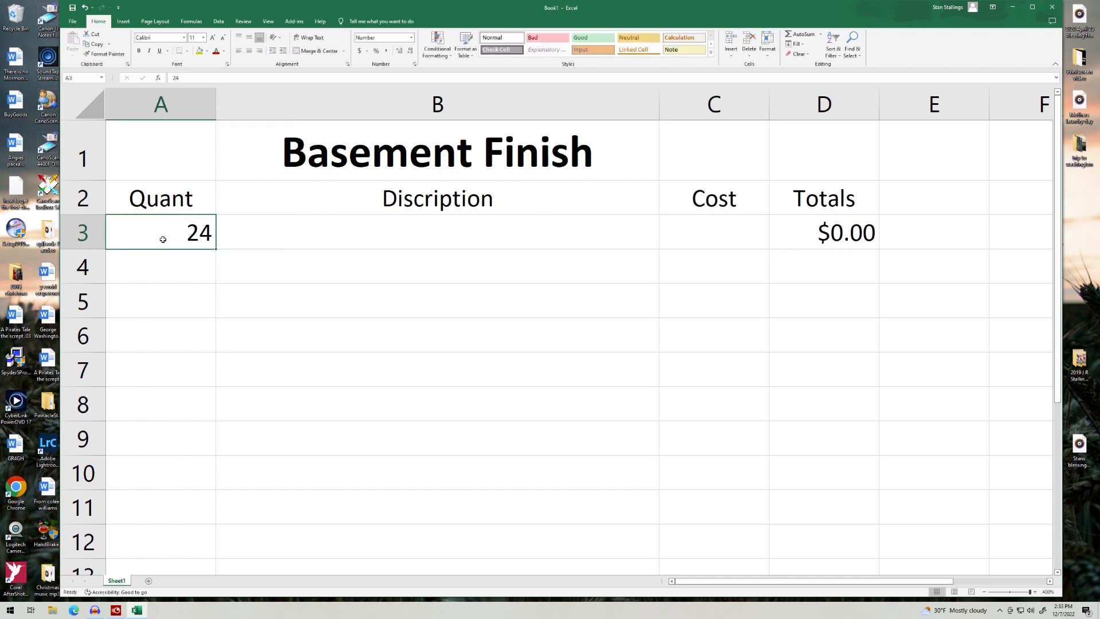
pyautogui.press('BackSpace')
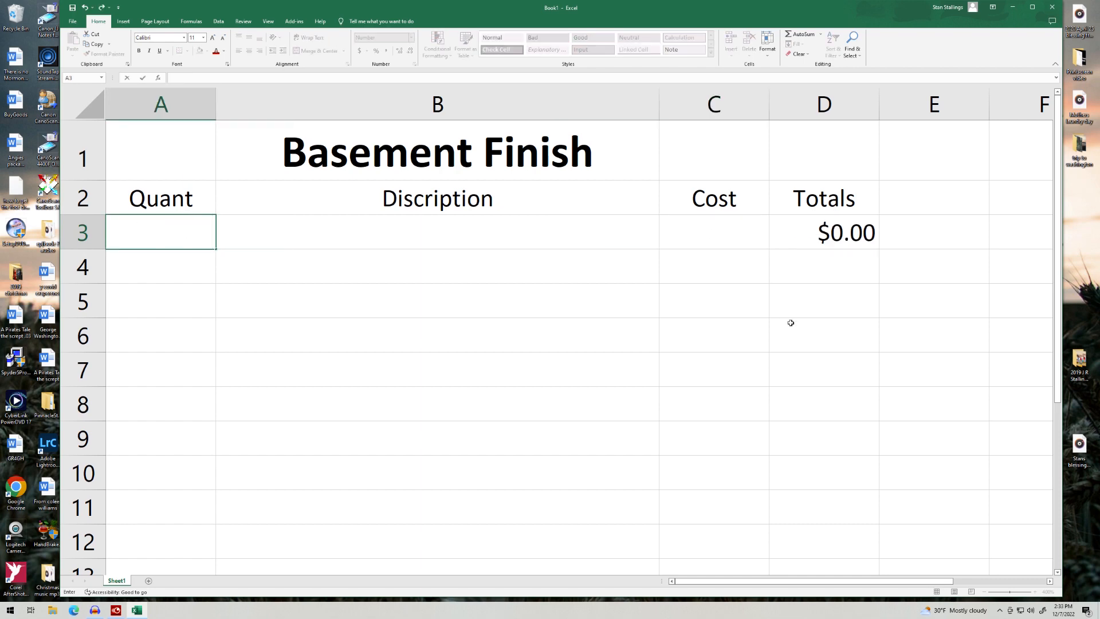
pyautogui.scroll(-4, 788, 321)
pyautogui.scroll(4, 742, 302)
# Step: Fill the =A3*C3 formula from D3 down to D36
pyautogui.click(805, 233)
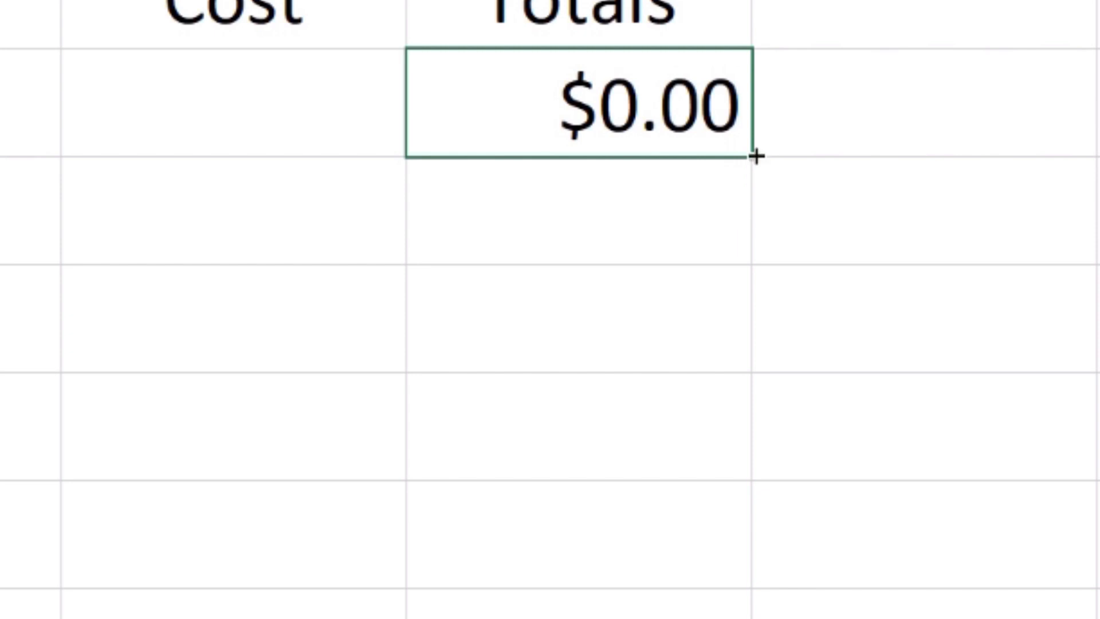
pyautogui.moveTo(754, 154); pyautogui.dragTo(846, 490)
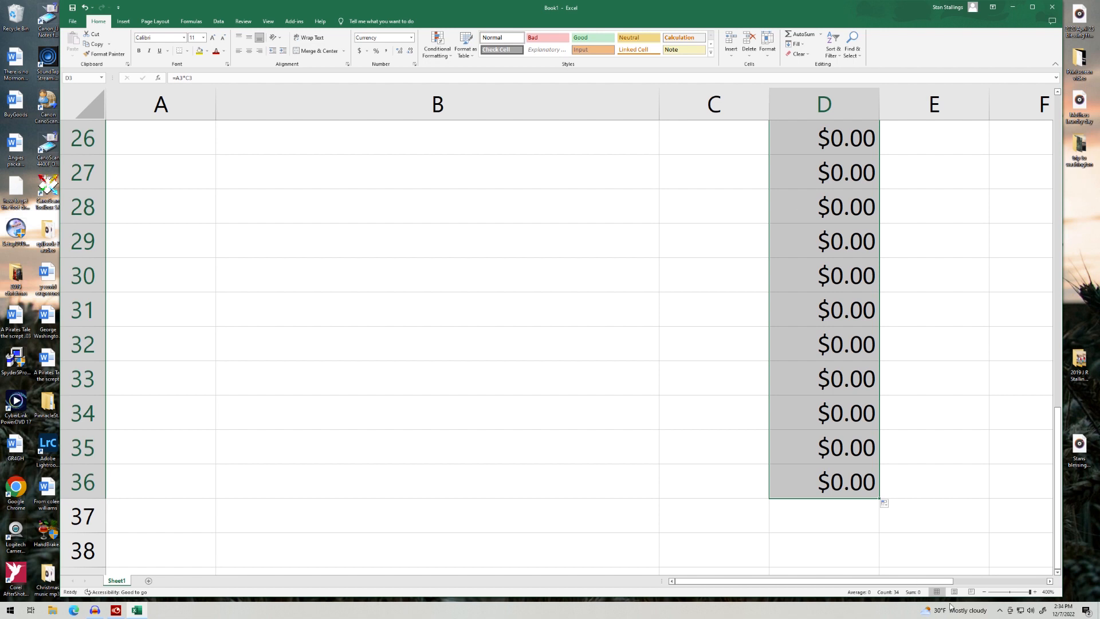
pyautogui.click(833, 551)
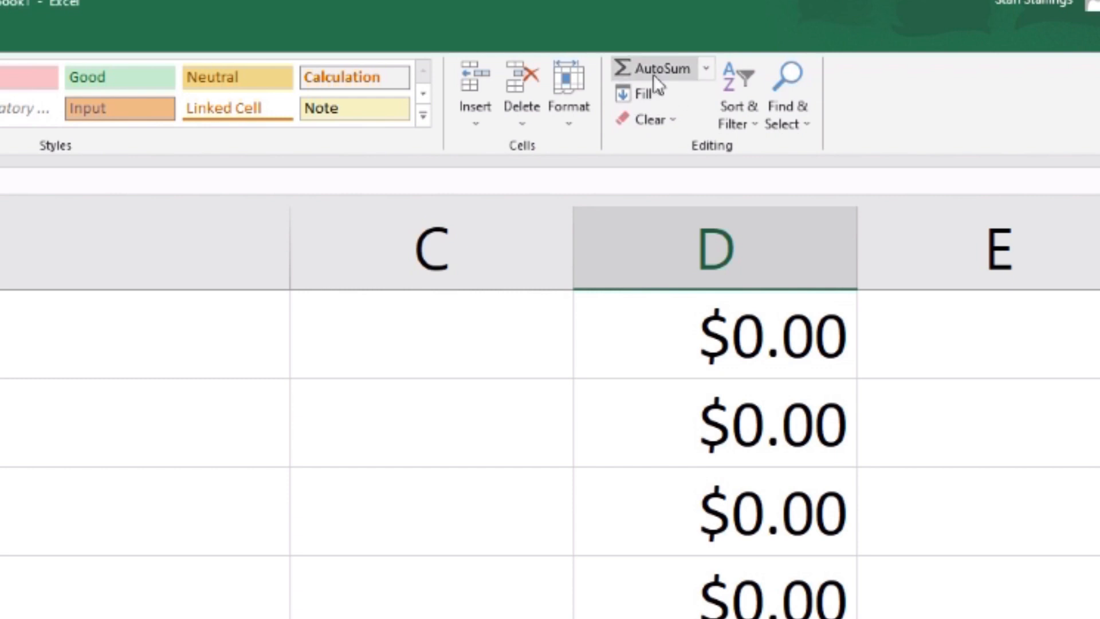
# Step: Use AutoSum to put =SUM(D3:D37) in D38
pyautogui.click(616, 73)
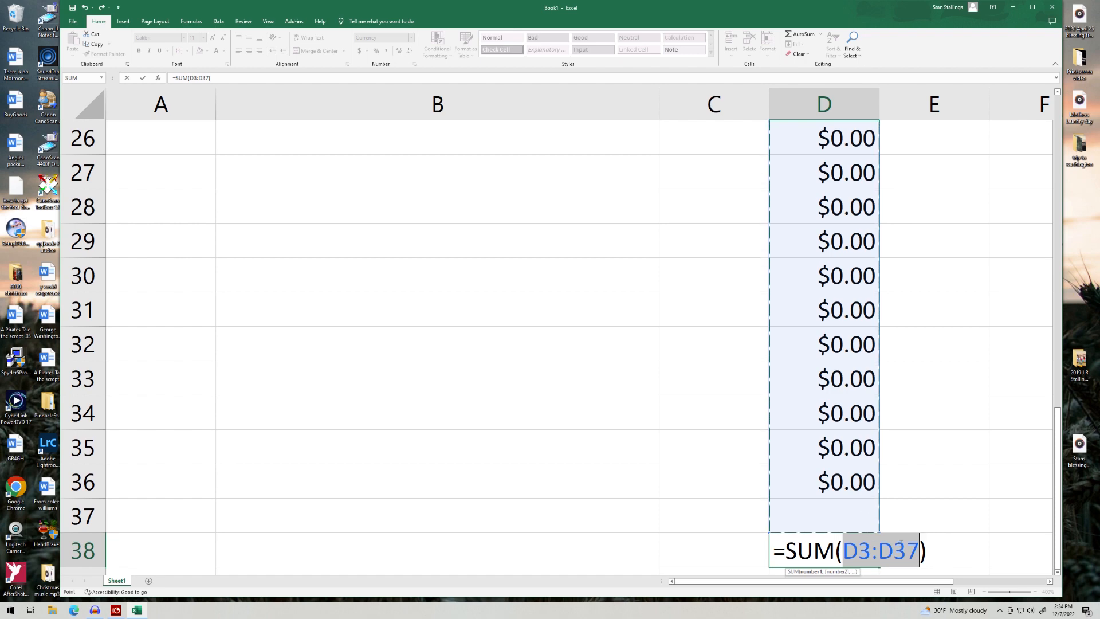
pyautogui.moveTo(1057, 433); pyautogui.dragTo(1024, 521)
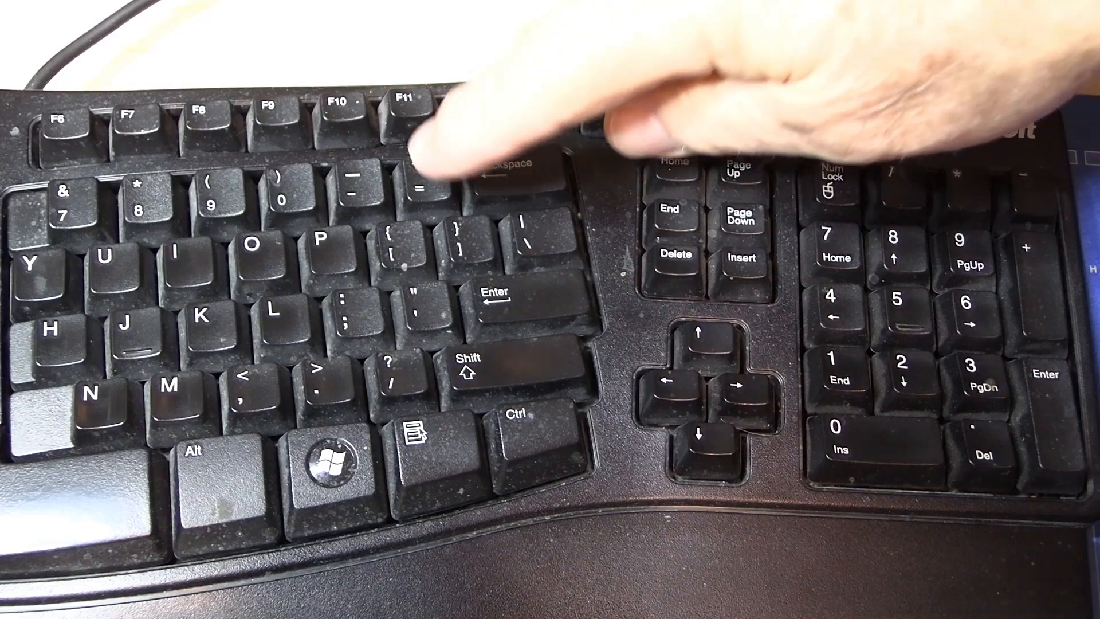
# Step: Enter =D38*7.25% in D40 to compute sales tax on the subtotal
pyautogui.write('=')
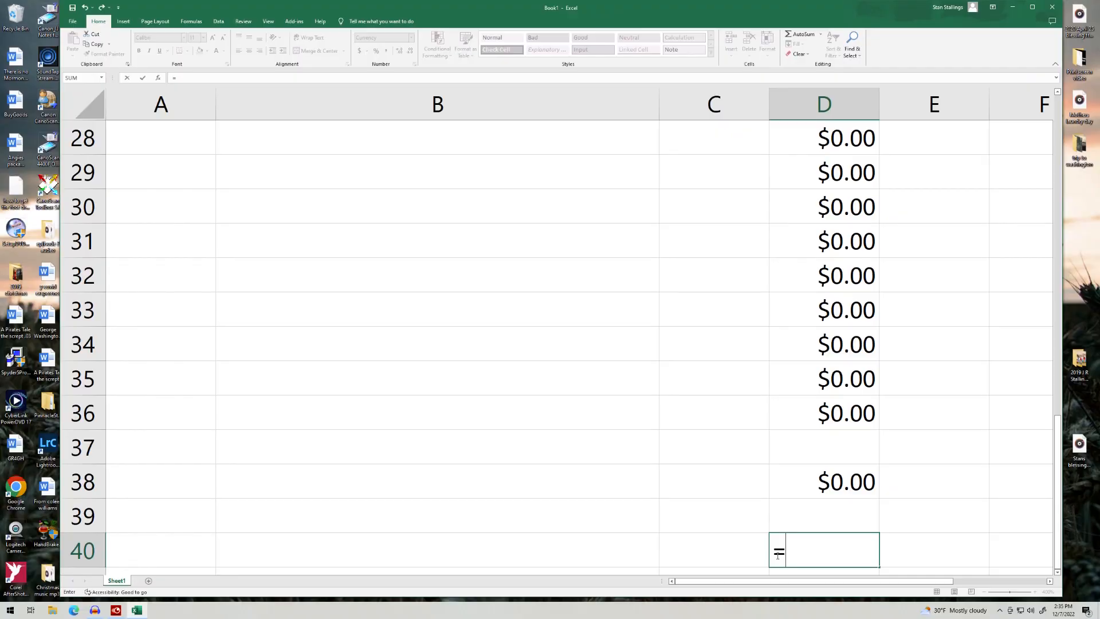
pyautogui.click(860, 486)
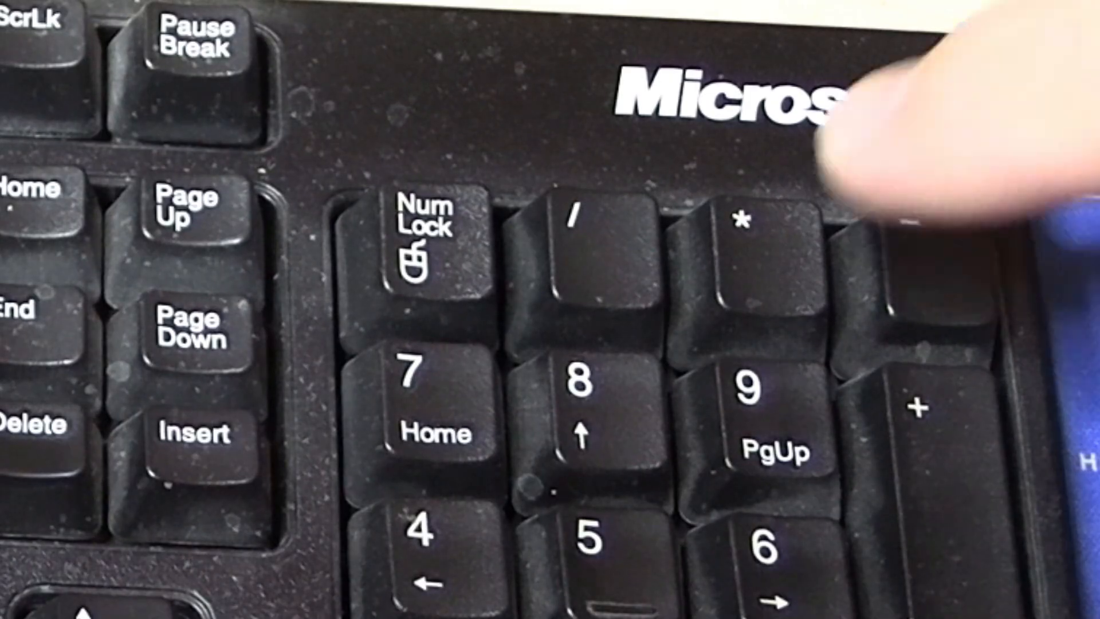
pyautogui.write('*')
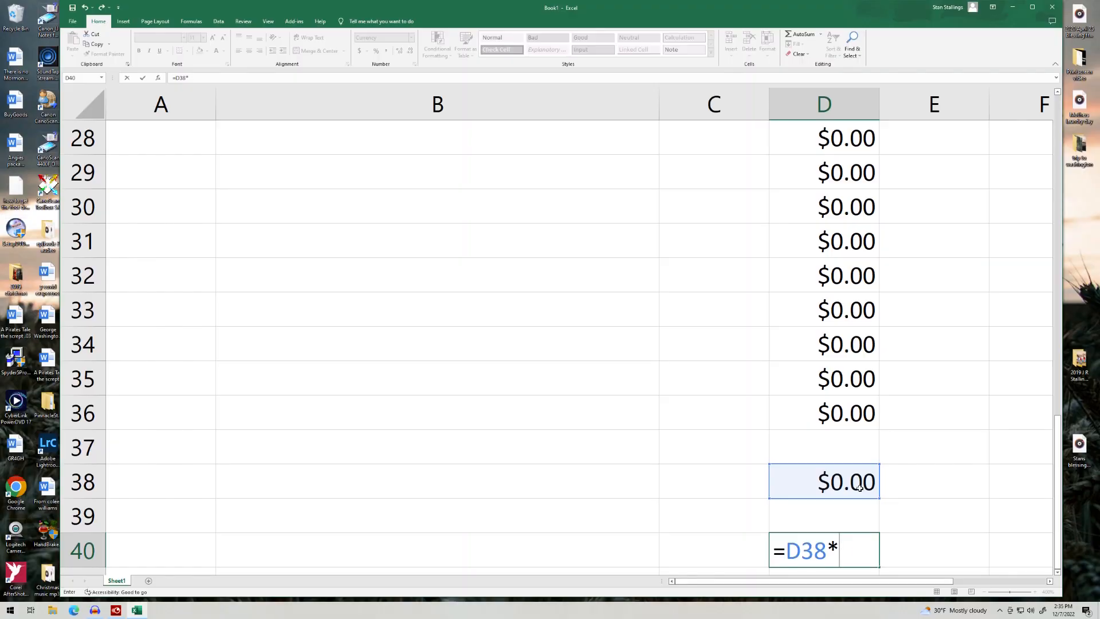
pyautogui.write('7.25%')
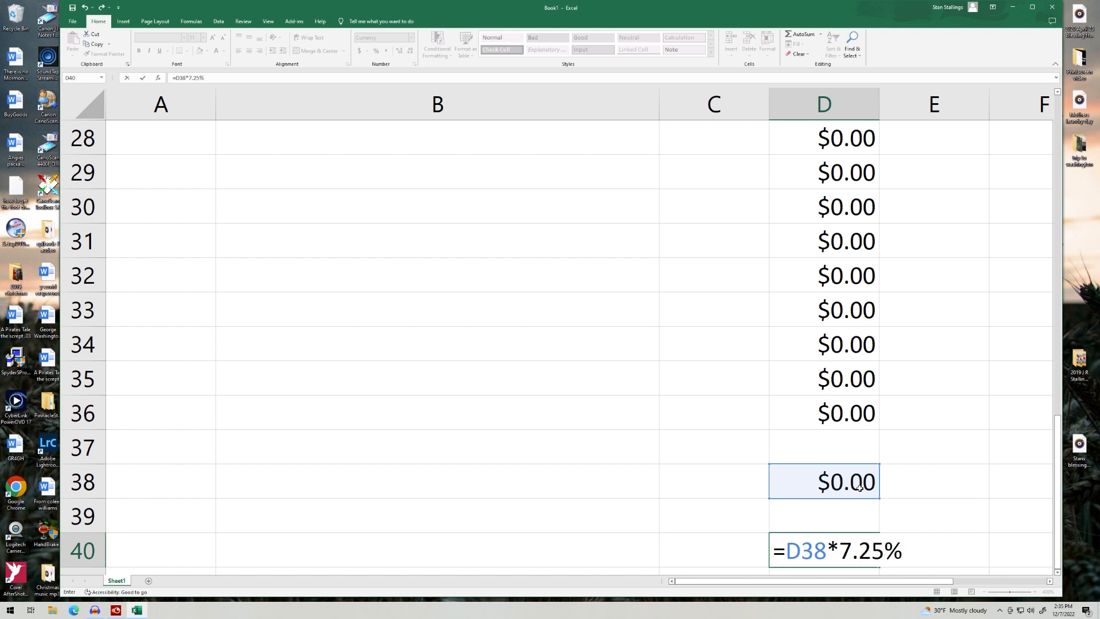
pyautogui.press('Return')
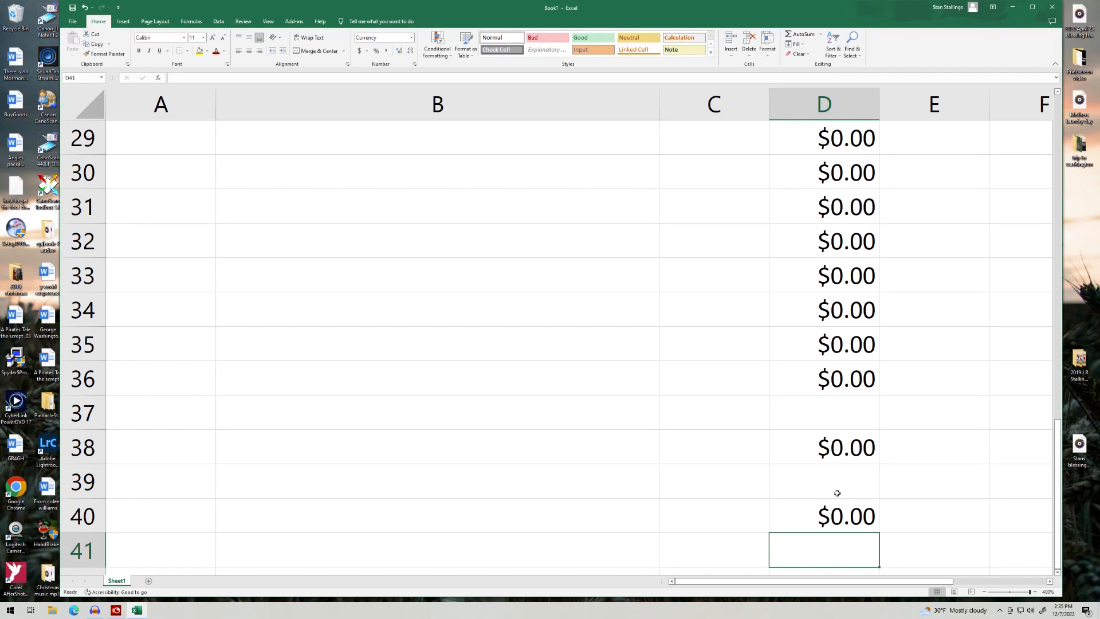
pyautogui.click(1059, 449)
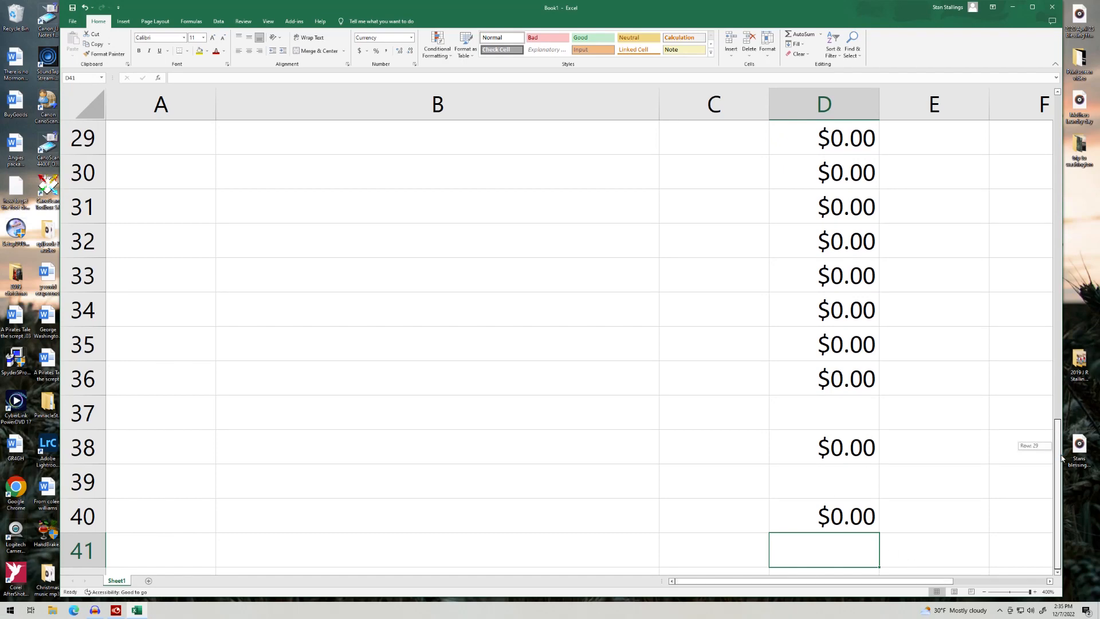
pyautogui.press('Return')
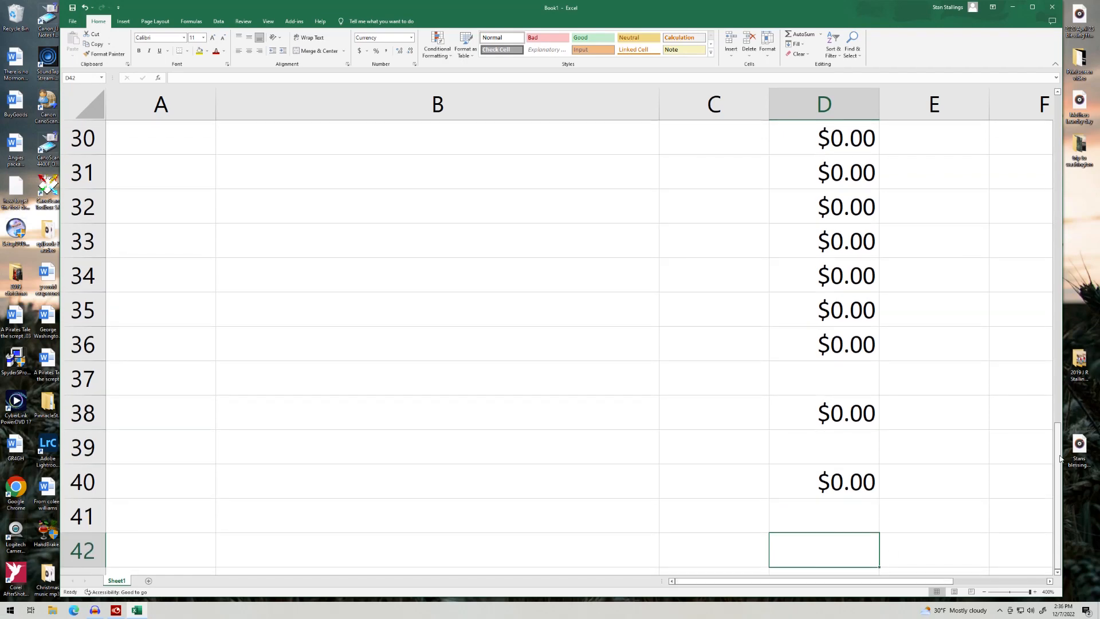
# Step: Enter the label 'Grand total' in C42 and right-align it
pyautogui.click(683, 551)
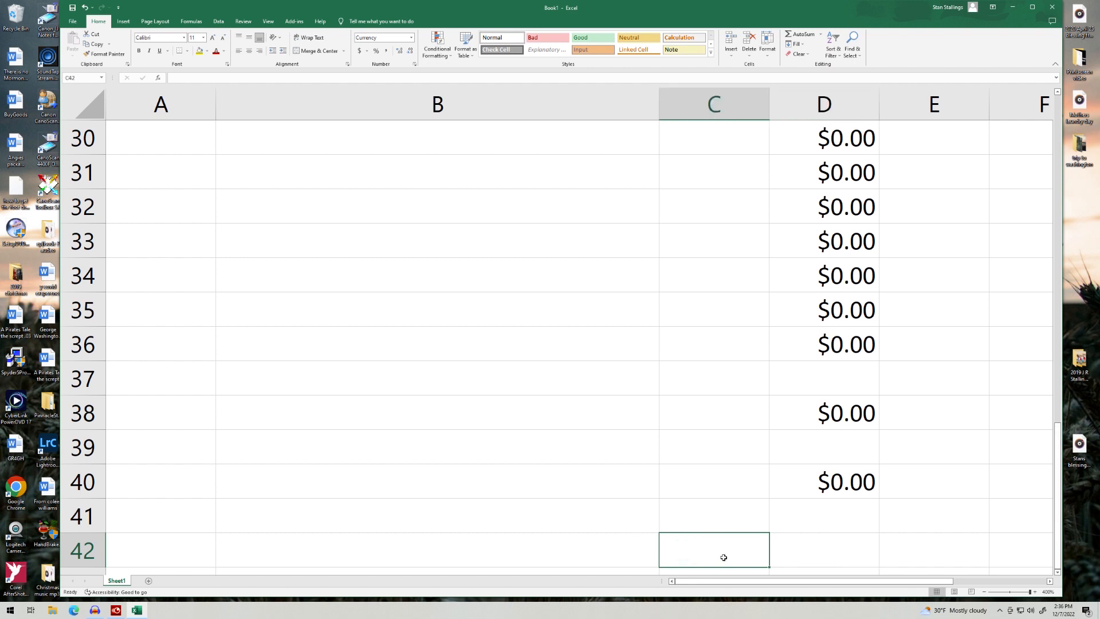
pyautogui.write('Gr')
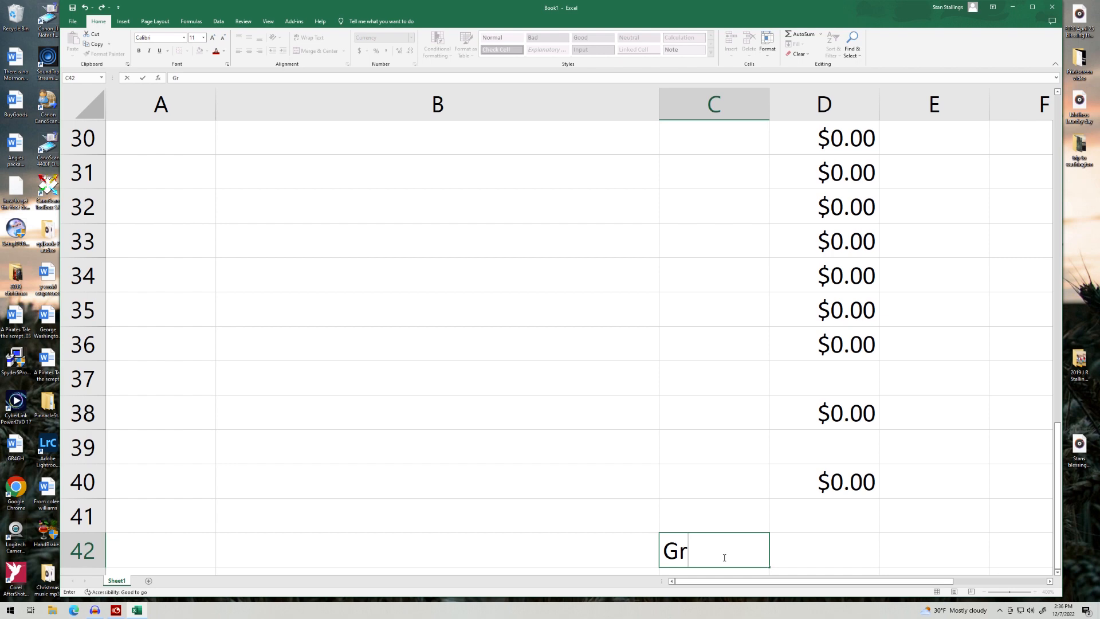
pyautogui.write('and total')
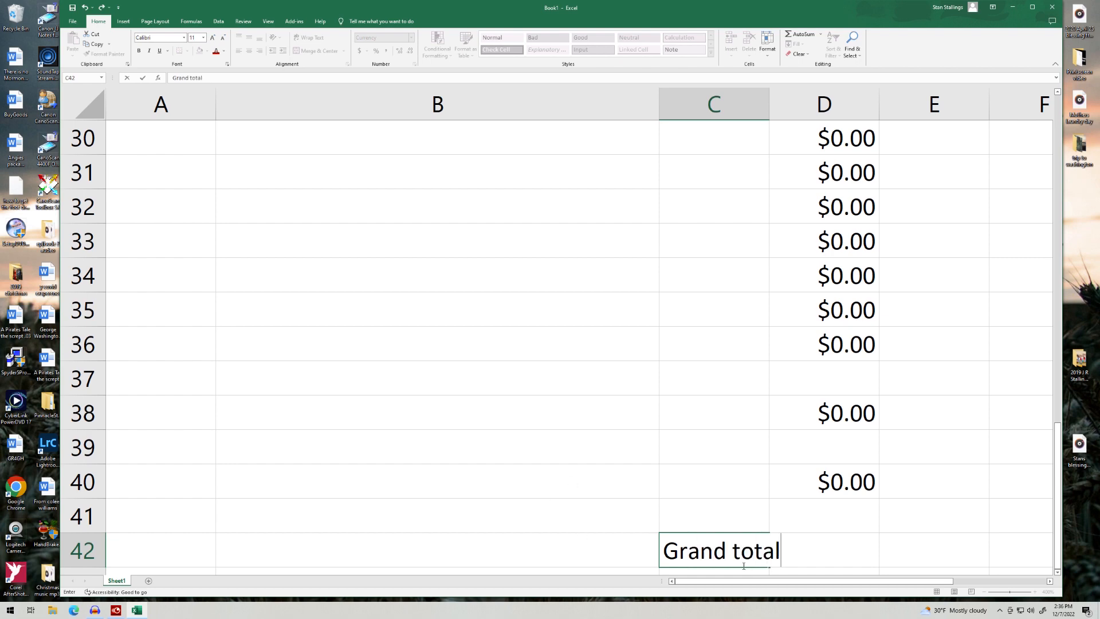
pyautogui.click(716, 549)
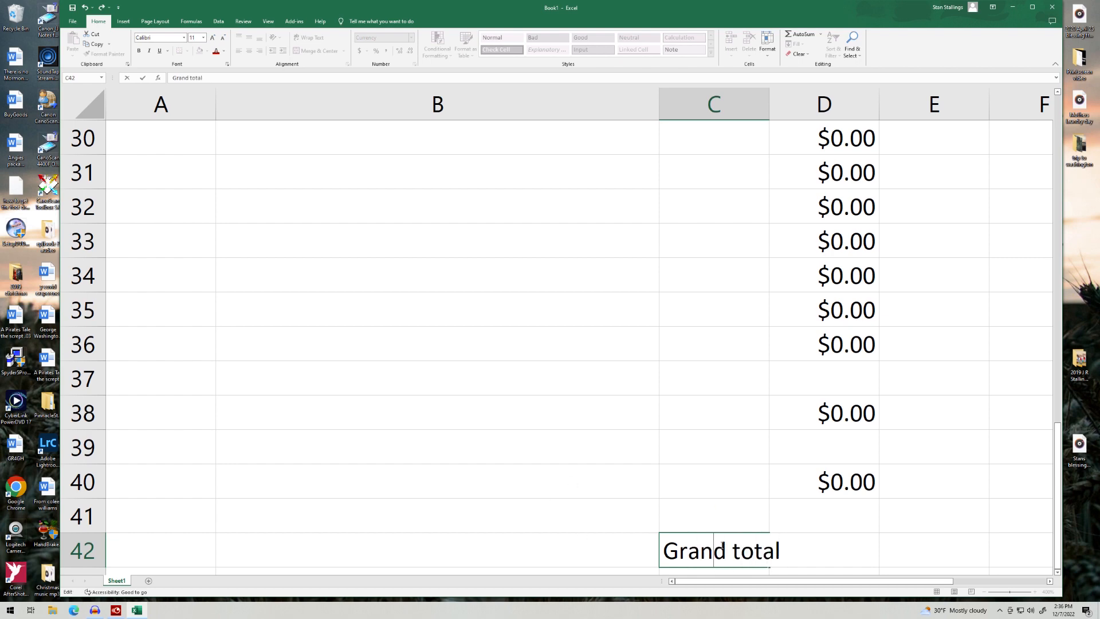
pyautogui.click(717, 511)
pyautogui.click(735, 549)
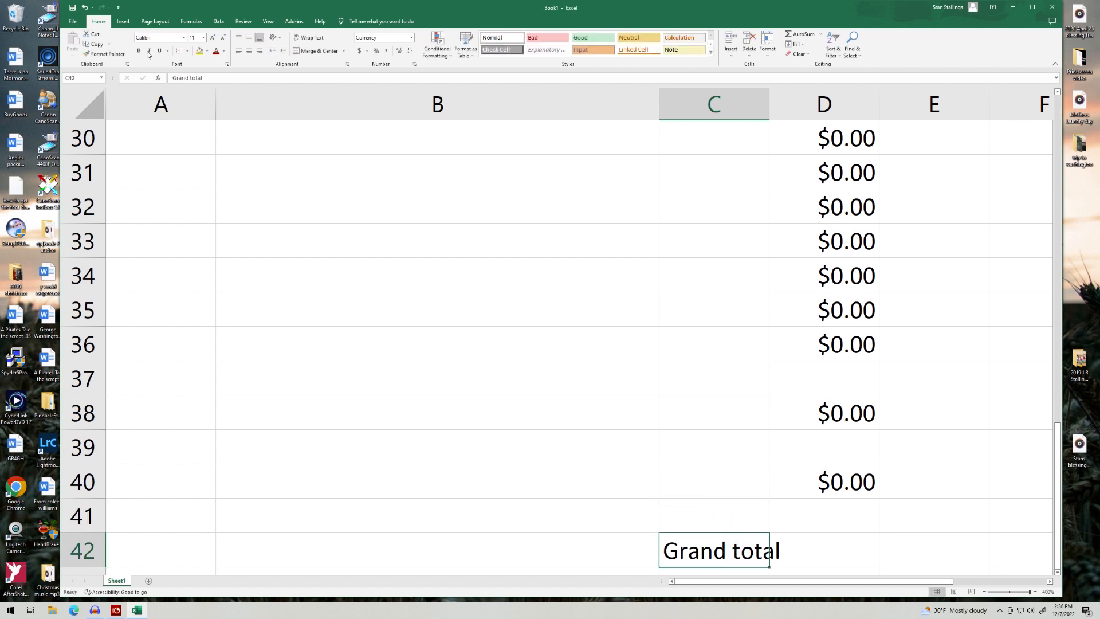
pyautogui.click(259, 51)
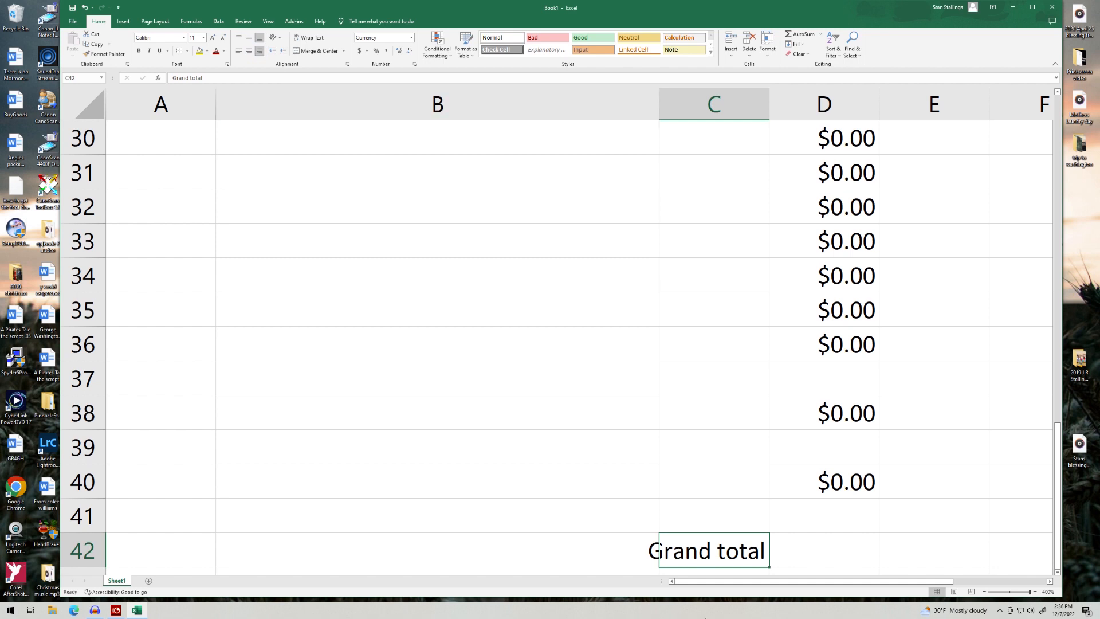
# Step: Give D42 the AutoSum formula =SUM(D38:D41) for the grand total
pyautogui.click(856, 560)
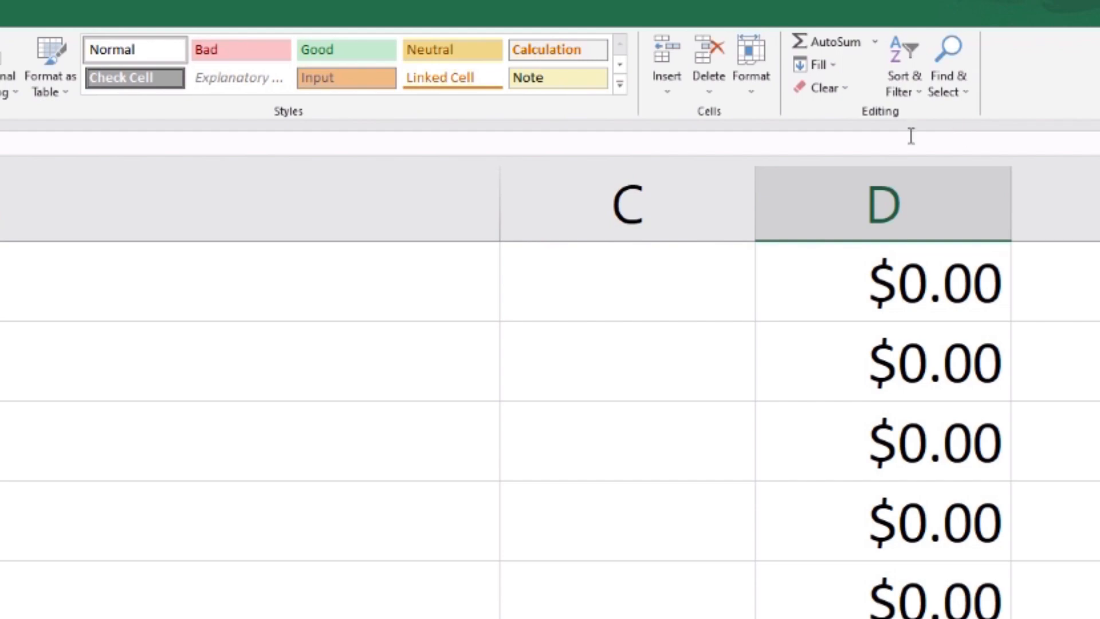
pyautogui.click(834, 41)
pyautogui.moveTo(825, 516); pyautogui.dragTo(829, 402)
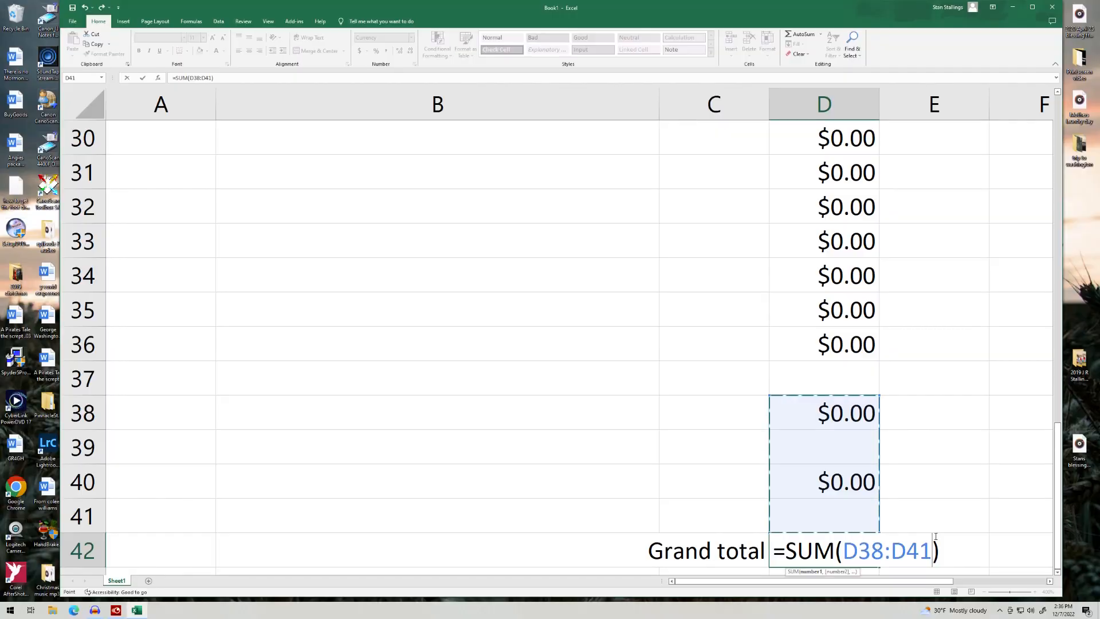
pyautogui.press('Return')
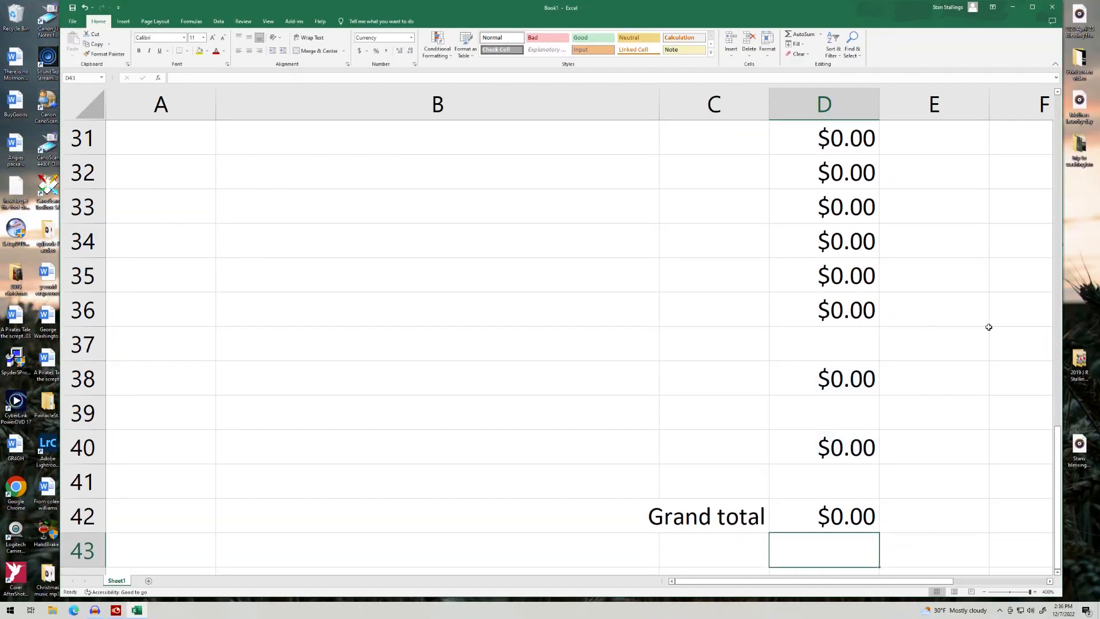
pyautogui.click(156, 241)
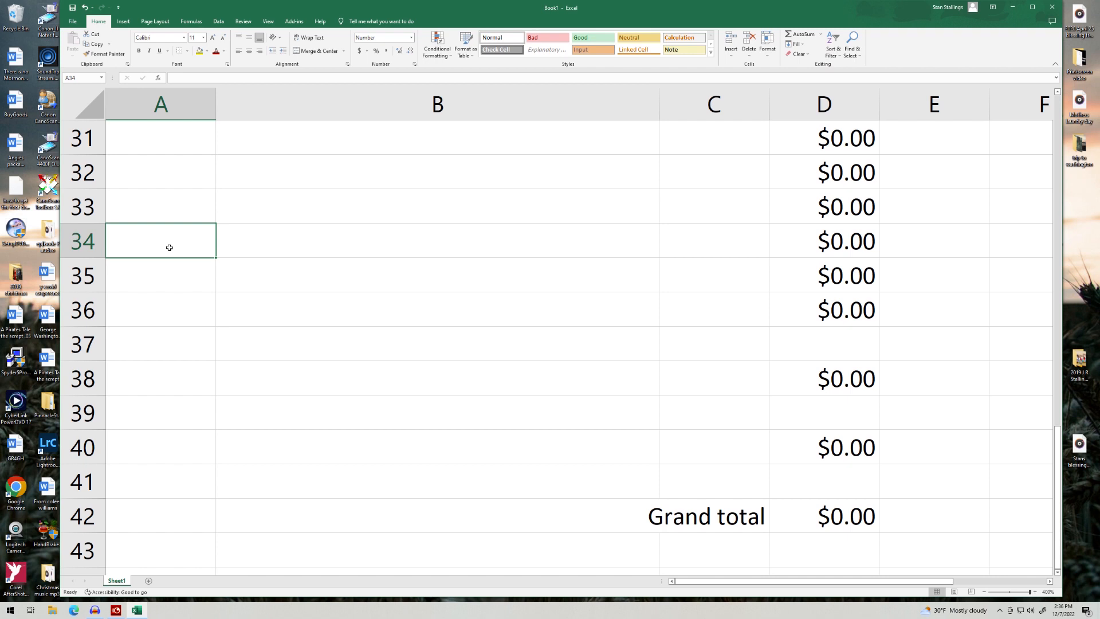
# Step: Enter a test item in row 34: quantity 99 at a cost of 5.97
pyautogui.write('99')
pyautogui.press('Tab')
pyautogui.press('Tab')
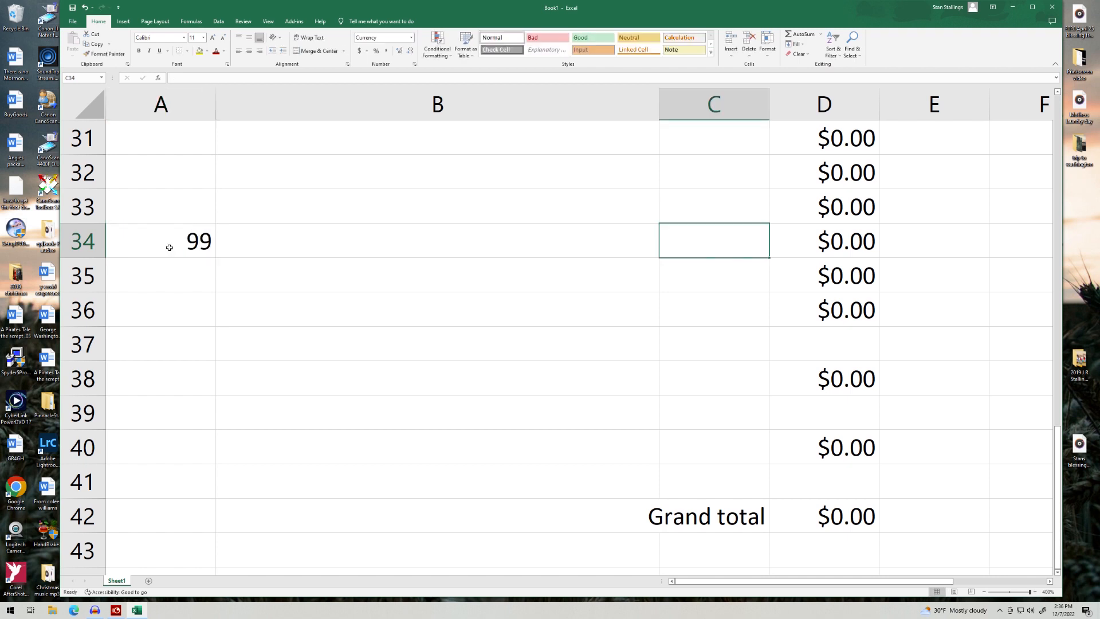
pyautogui.write('5.97')
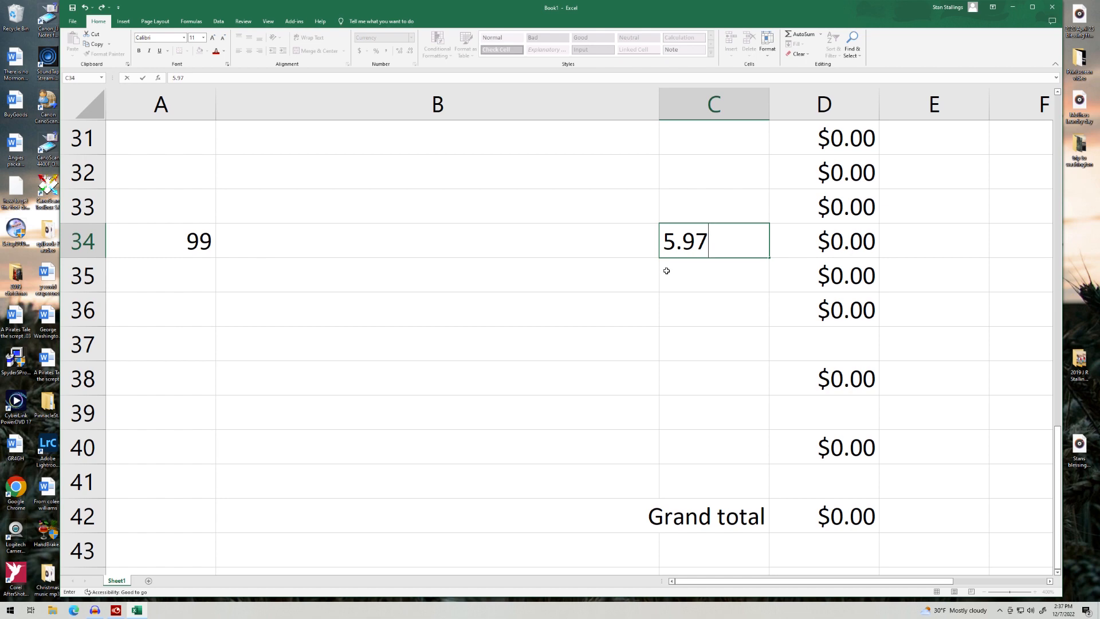
pyautogui.press('Tab')
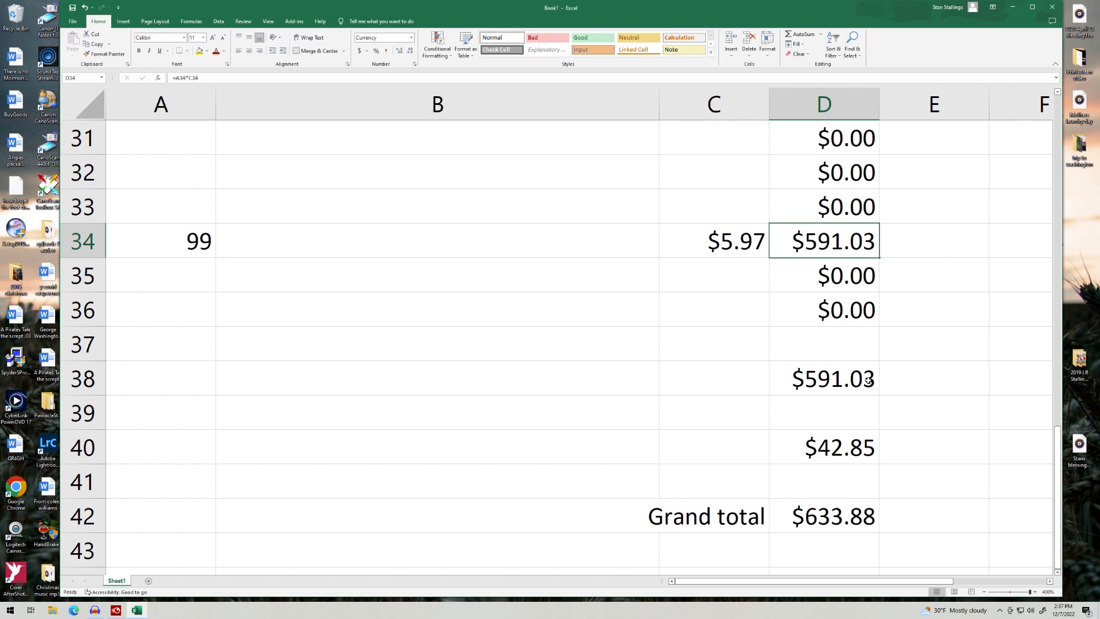
# Step: Type the label 'Sub total' into C38
pyautogui.click(668, 384)
pyautogui.doubleClick(687, 388)
pyautogui.write('Sub total')
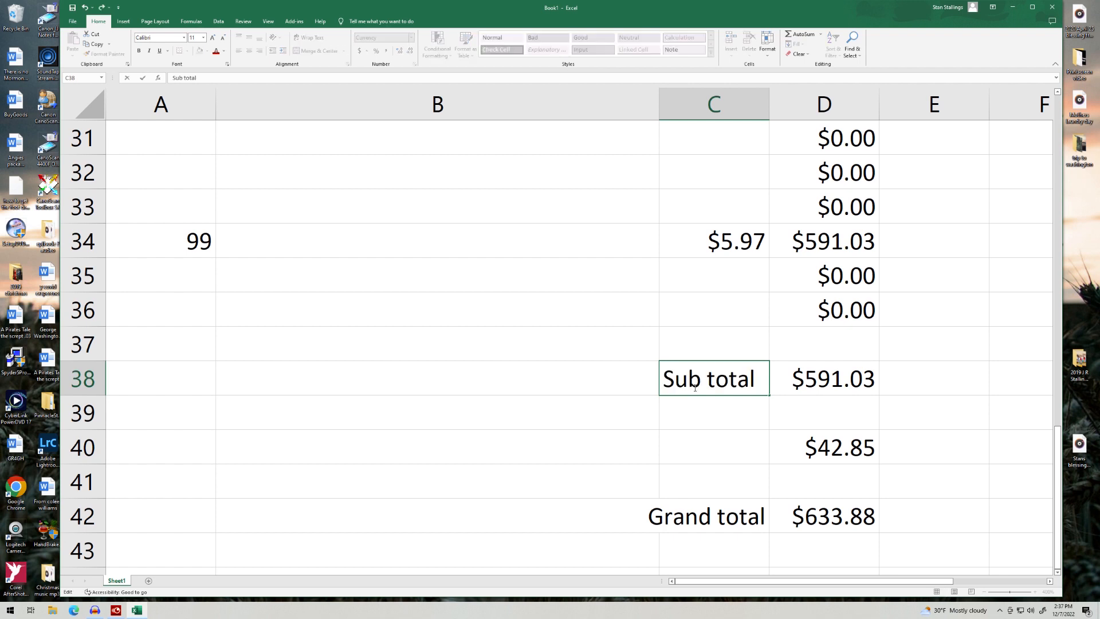
# Step: Label C40 'Sale tax' and right-align both the Sub total and Sale tax labels
pyautogui.click(678, 450)
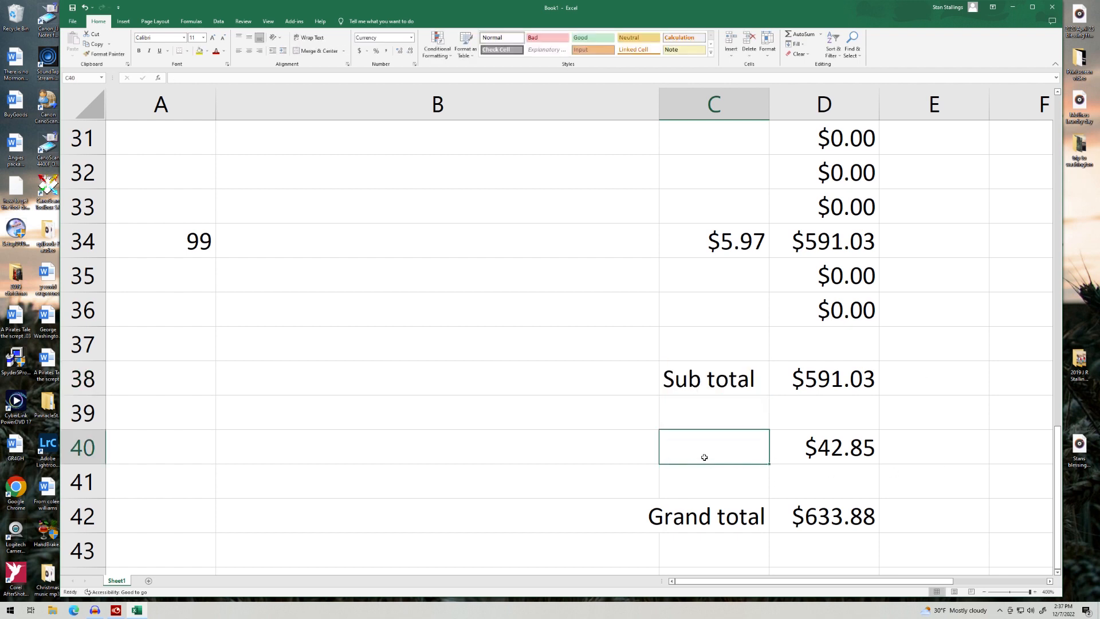
pyautogui.write('Sale tax')
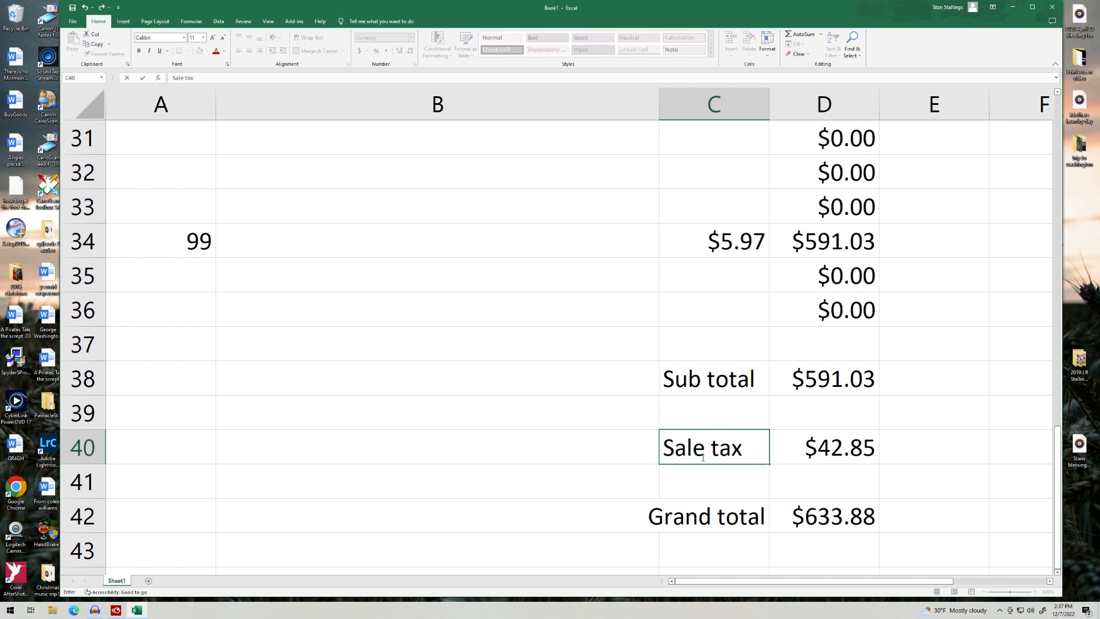
pyautogui.click(717, 378)
pyautogui.click(259, 51)
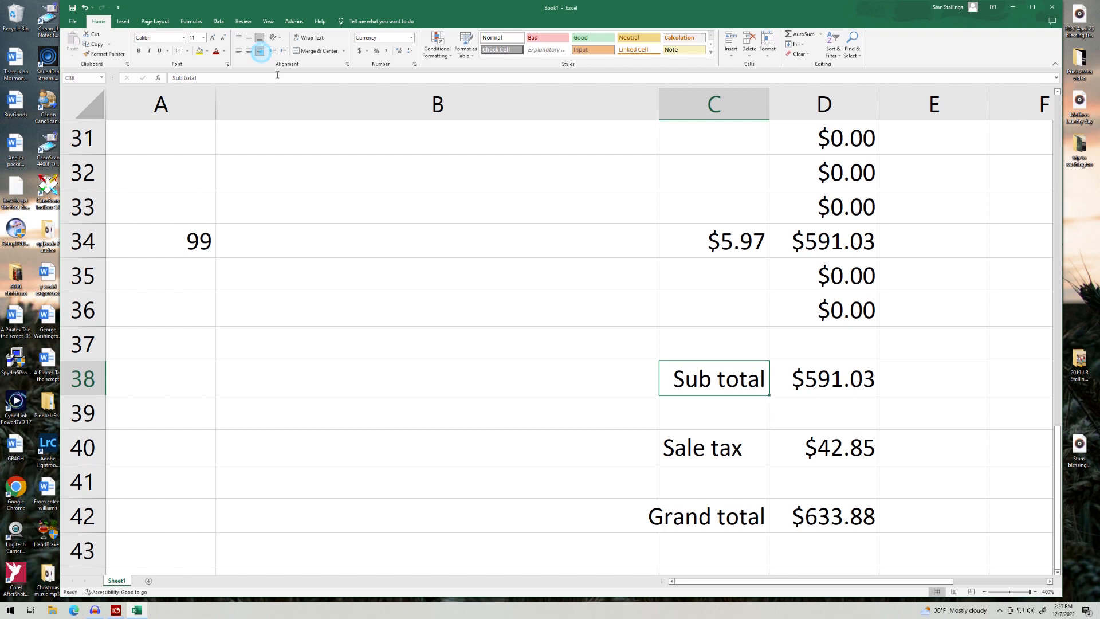
pyautogui.click(725, 453)
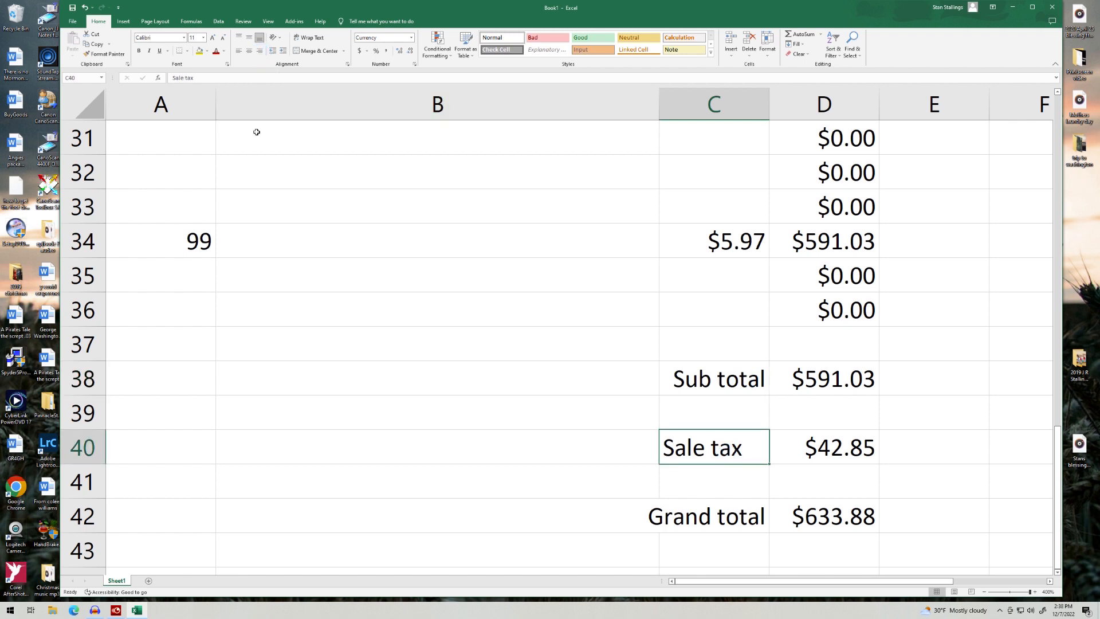
pyautogui.click(259, 50)
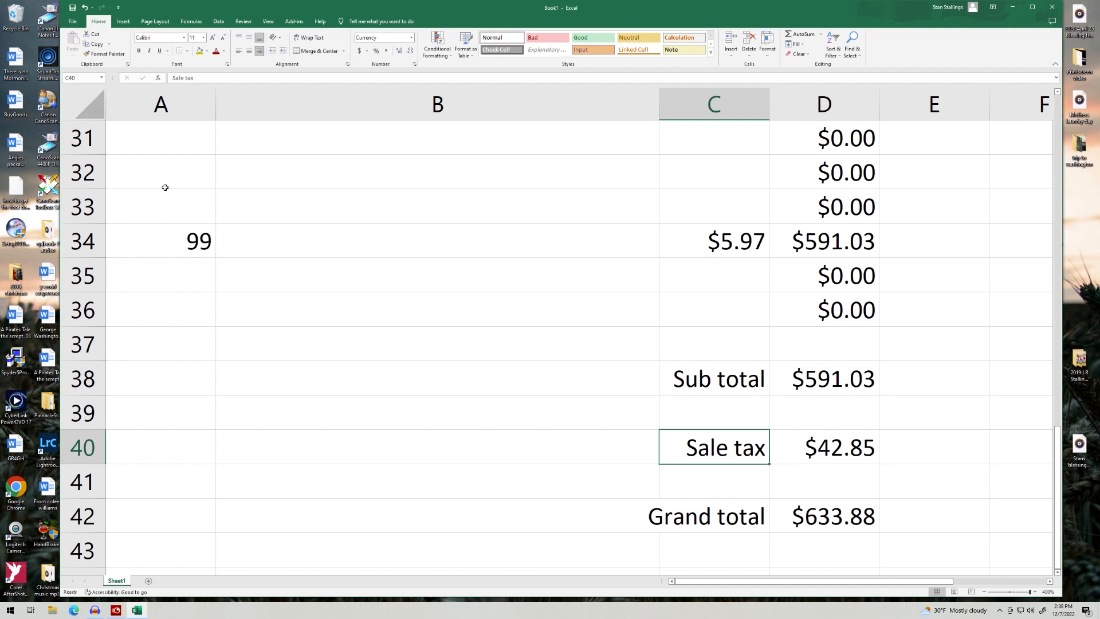
pyautogui.click(194, 210)
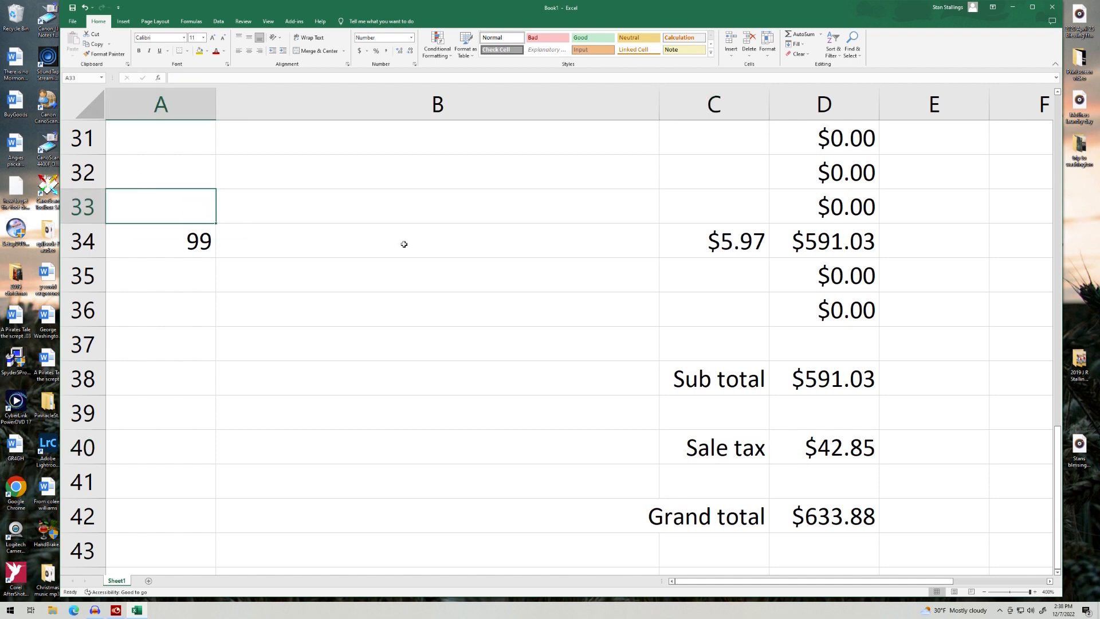
# Step: Enter quantity 3 and cost 25.03 in row 33, correcting the mistyped 250.87
pyautogui.write('3')
pyautogui.click(313, 214)
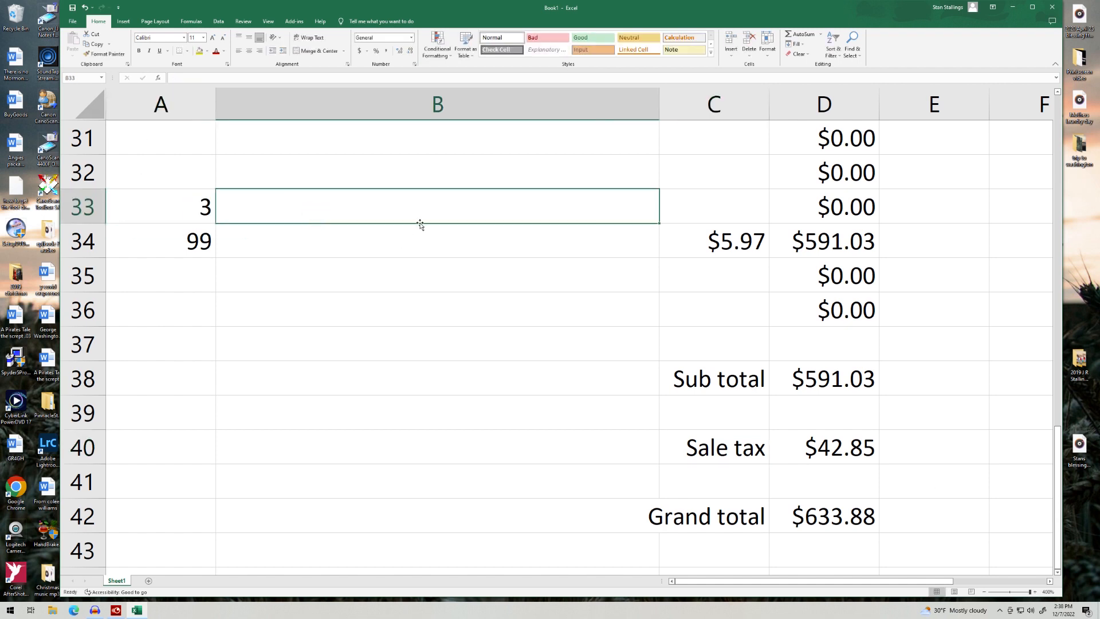
pyautogui.click(715, 209)
pyautogui.write('25')
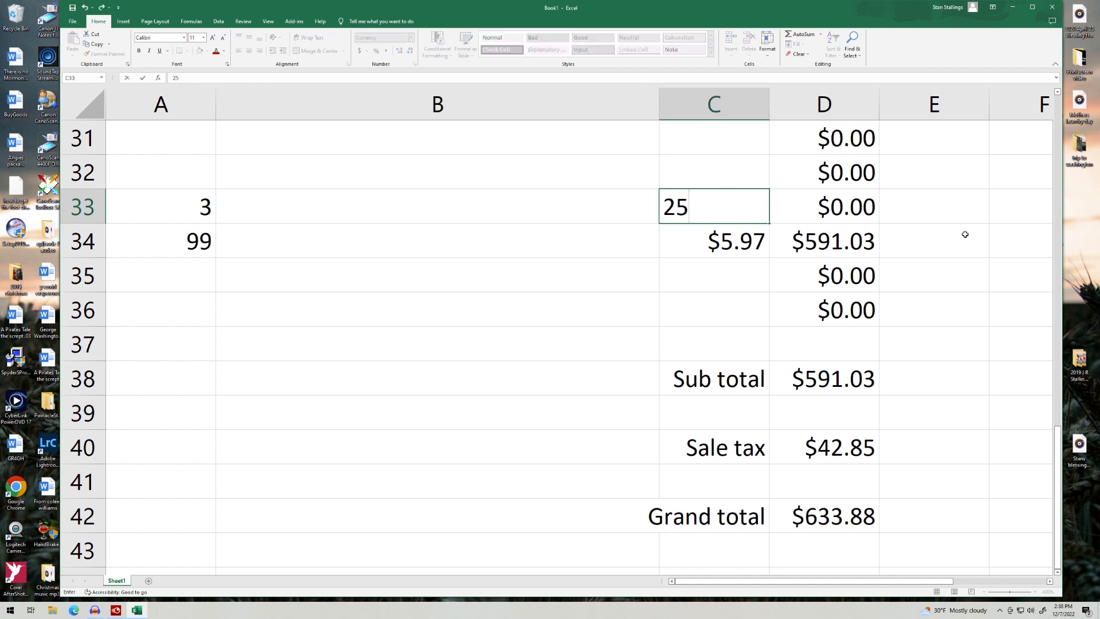
pyautogui.write('0.87')
pyautogui.press('Tab')
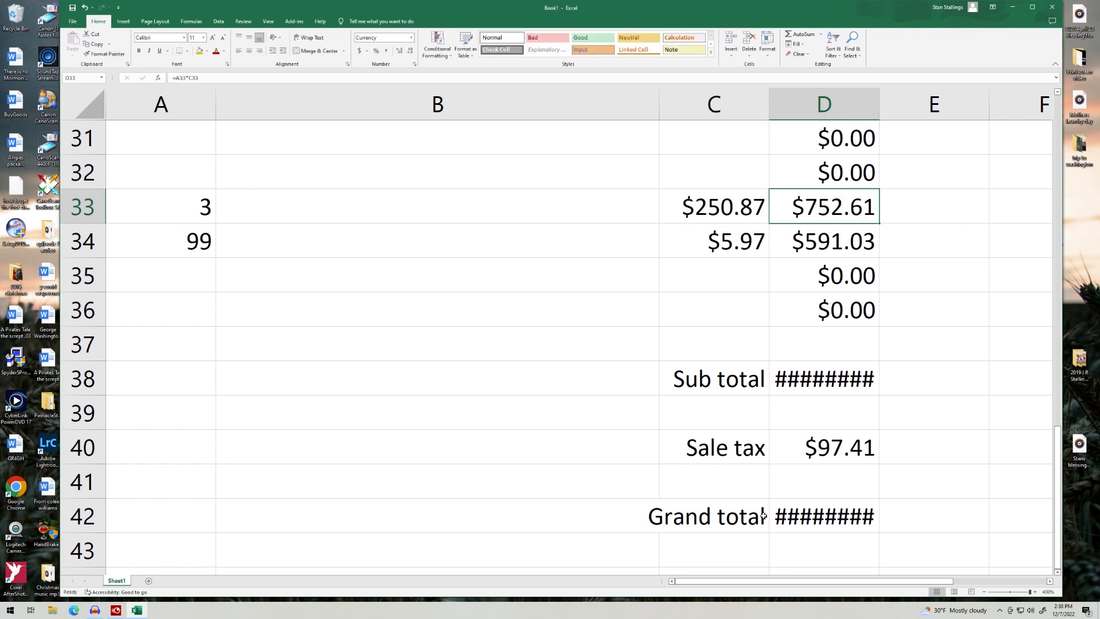
pyautogui.click(743, 214)
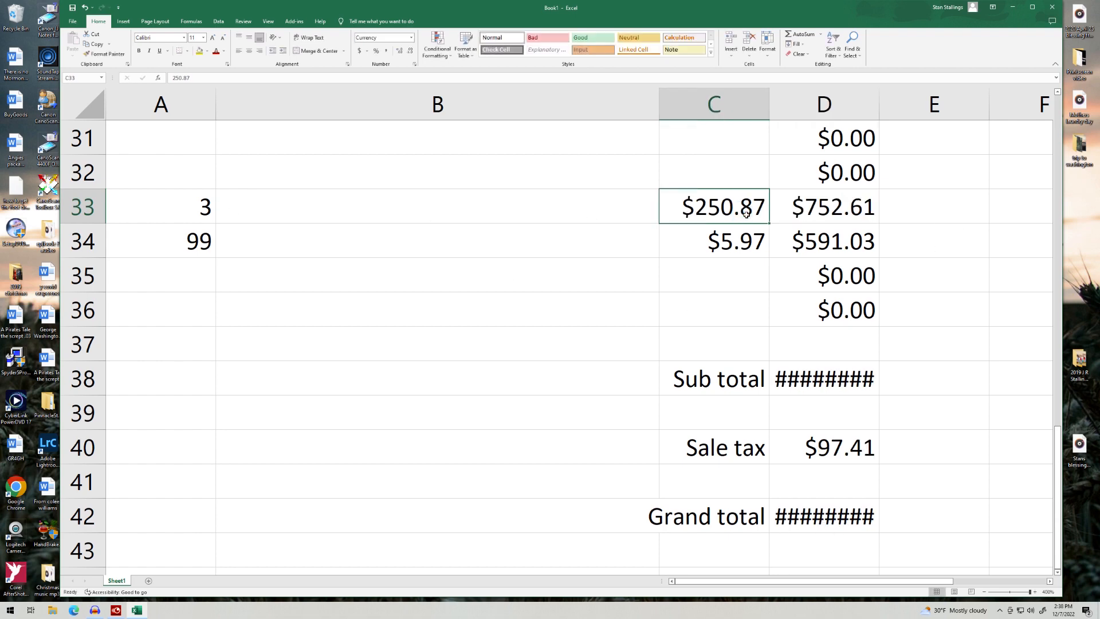
pyautogui.write('25')
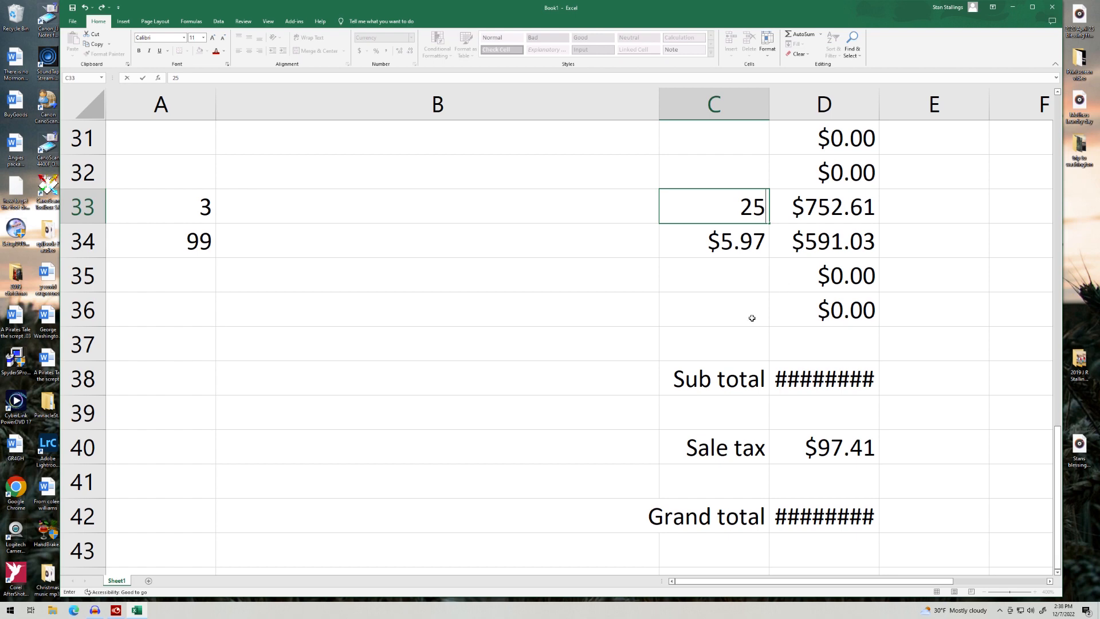
pyautogui.write('.03')
pyautogui.press('Tab')
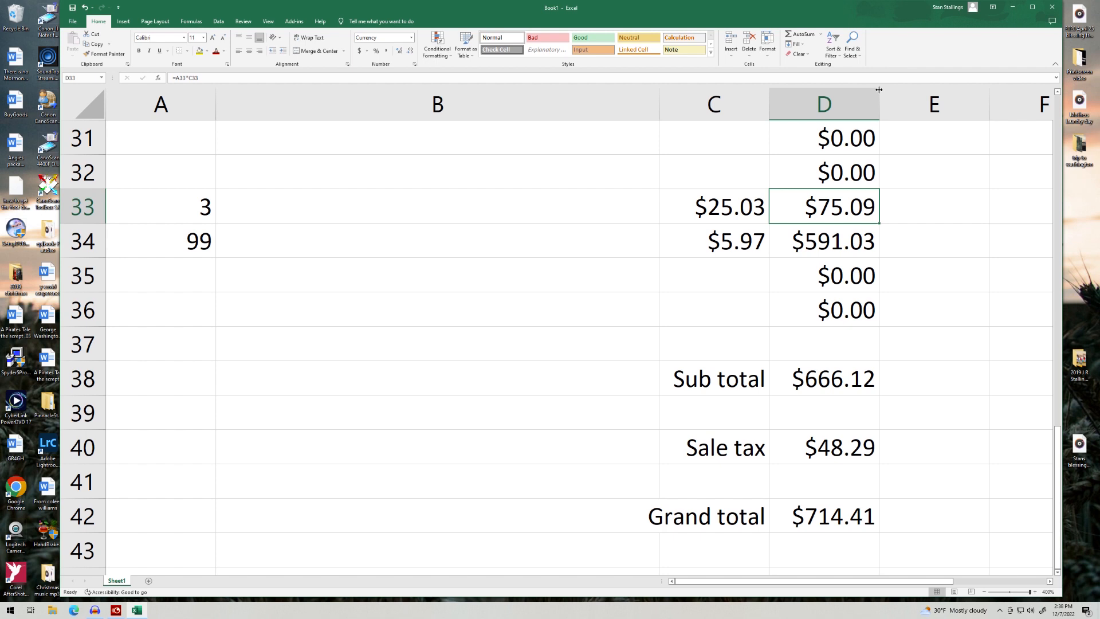
# Step: Widen column D, add 10 at $300.97 in row 32, and delete the $5.97 cost
pyautogui.moveTo(880, 106); pyautogui.dragTo(909, 104)
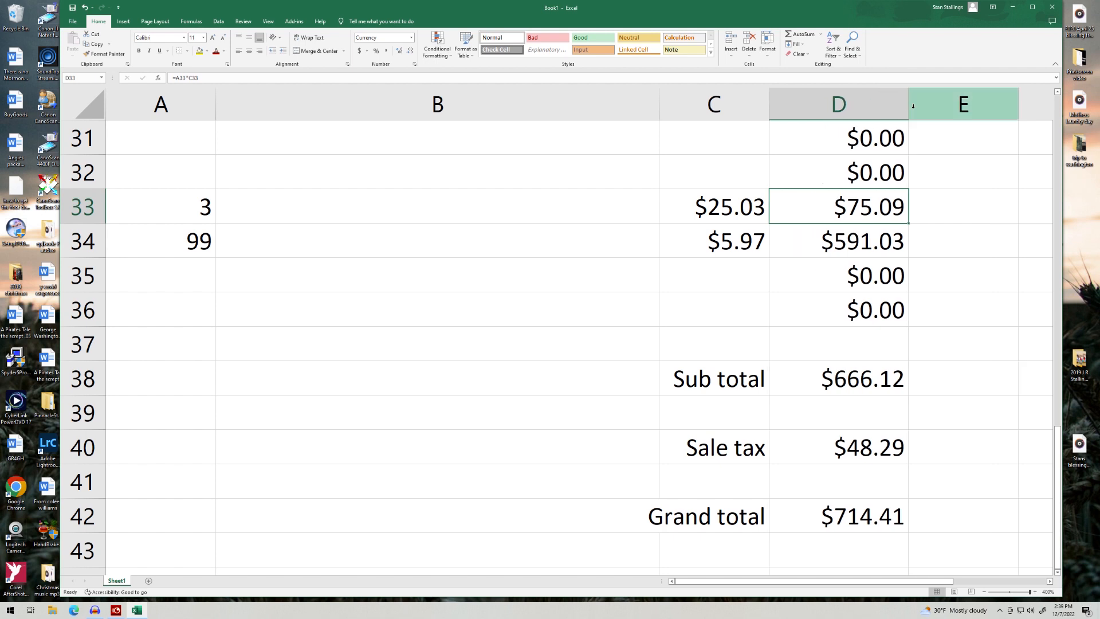
pyautogui.click(182, 174)
pyautogui.write('10')
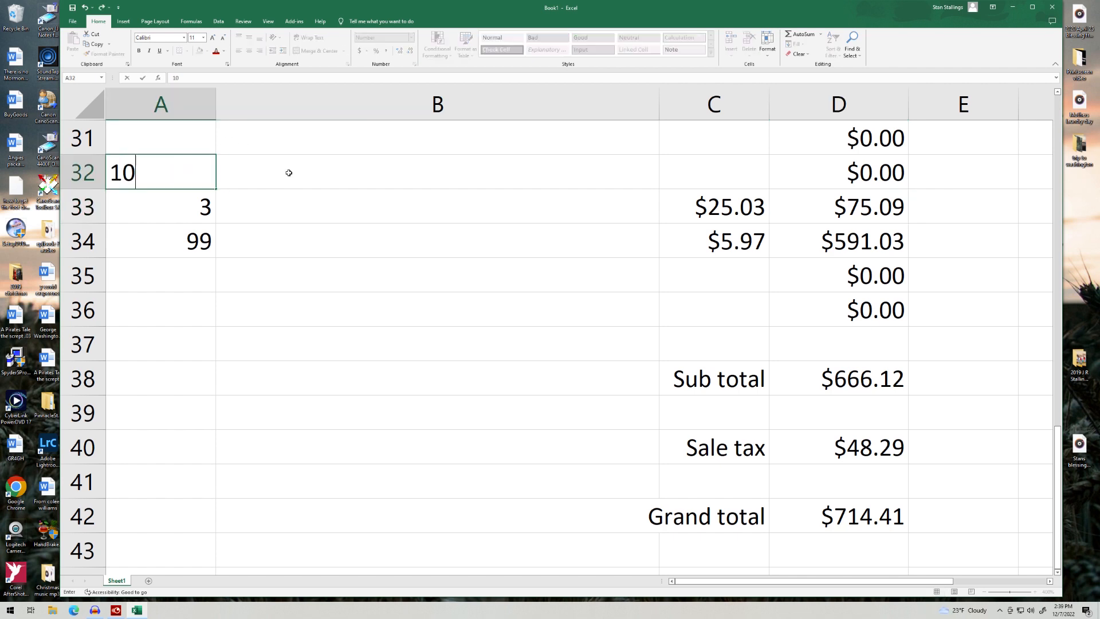
pyautogui.press('Tab')
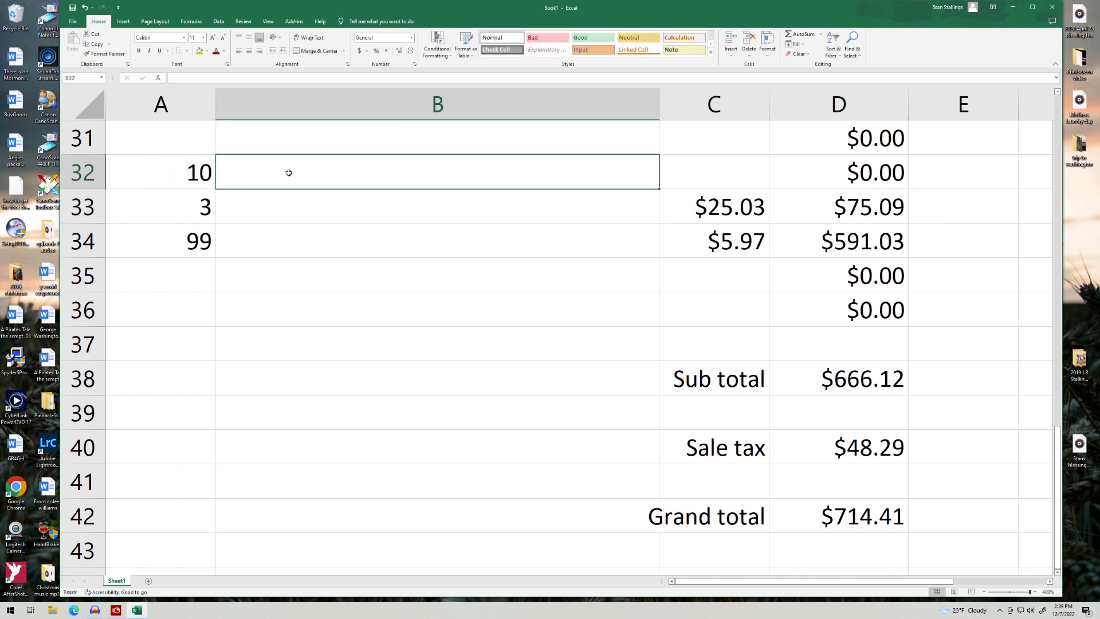
pyautogui.press('Tab')
pyautogui.write('300')
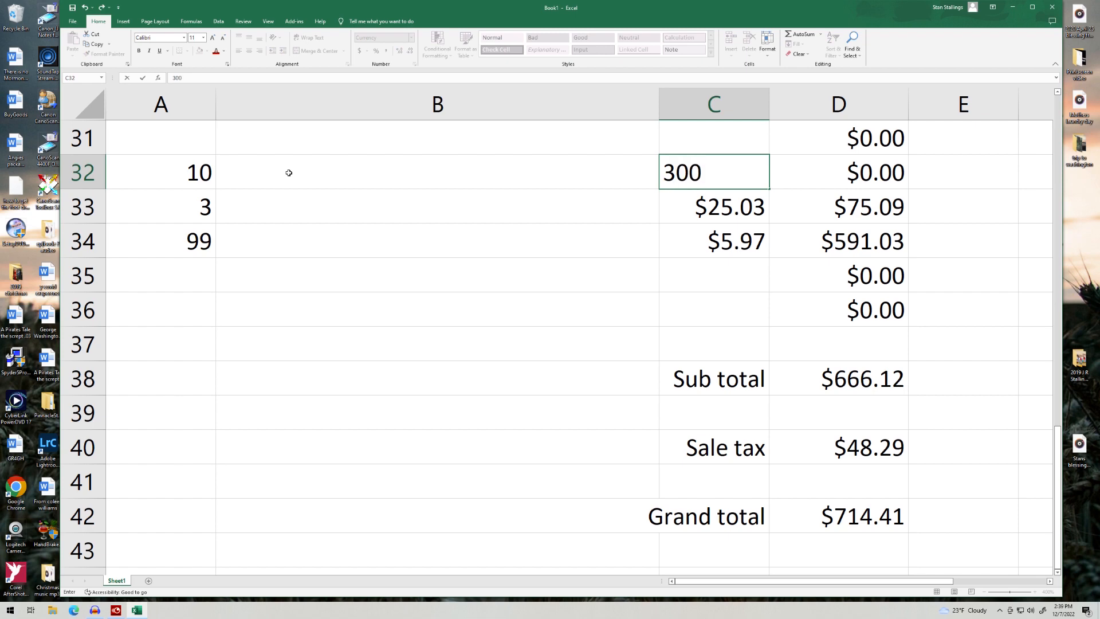
pyautogui.write('.97')
pyautogui.press('Tab')
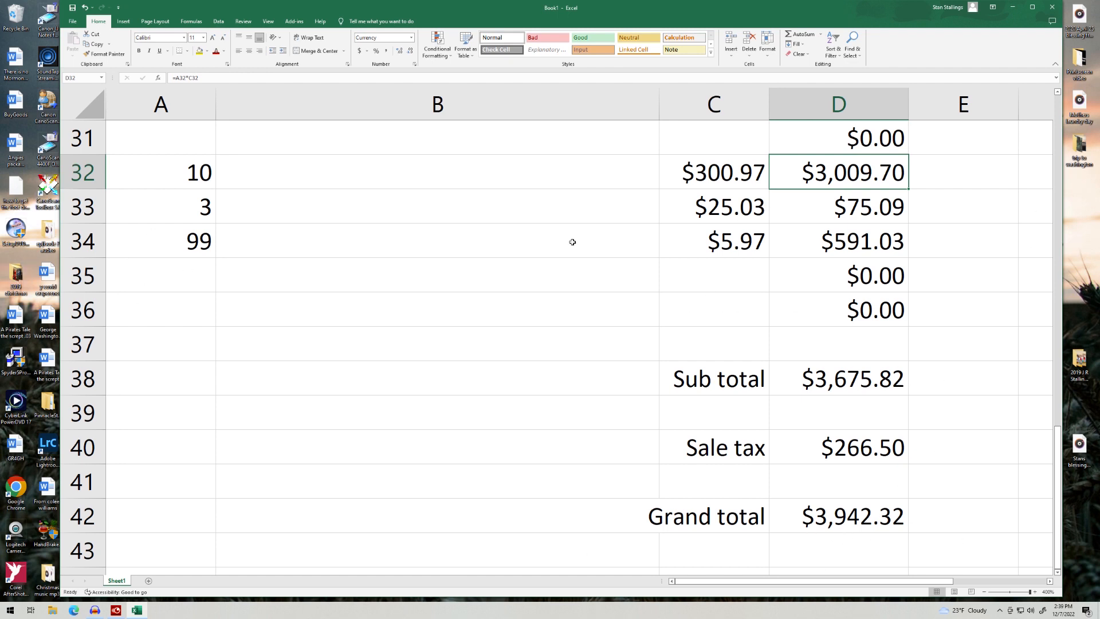
pyautogui.click(735, 254)
pyautogui.press('Delete')
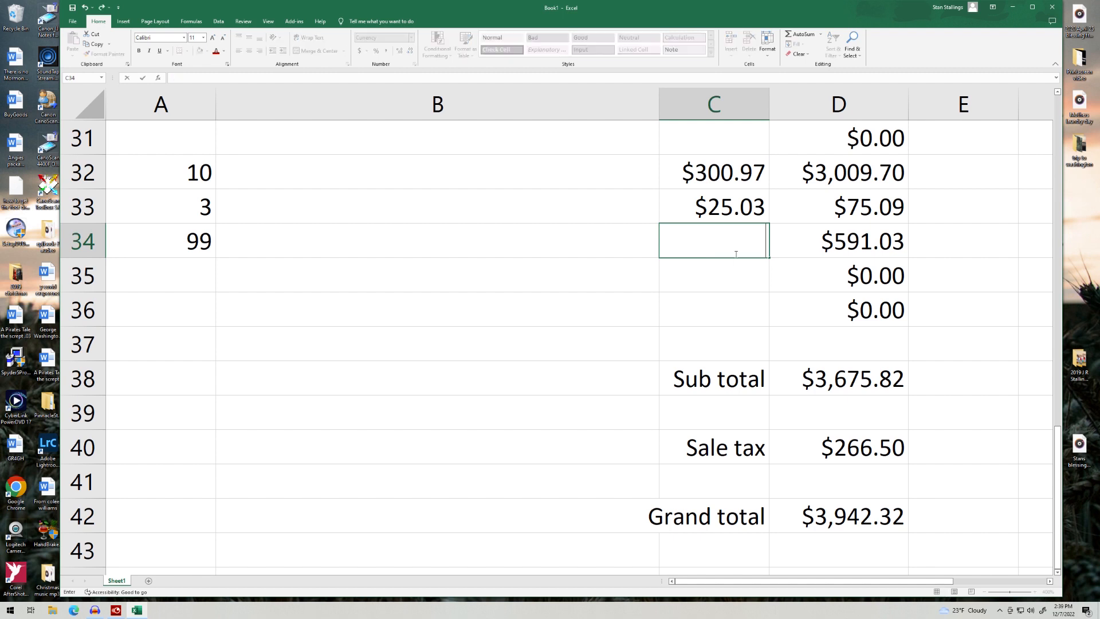
# Step: Delete the test quantities 99, 3 and 10 and the costs 25.03 and 300.97
pyautogui.click(191, 246)
pyautogui.press('Delete')
pyautogui.click(187, 207)
pyautogui.press('Delete')
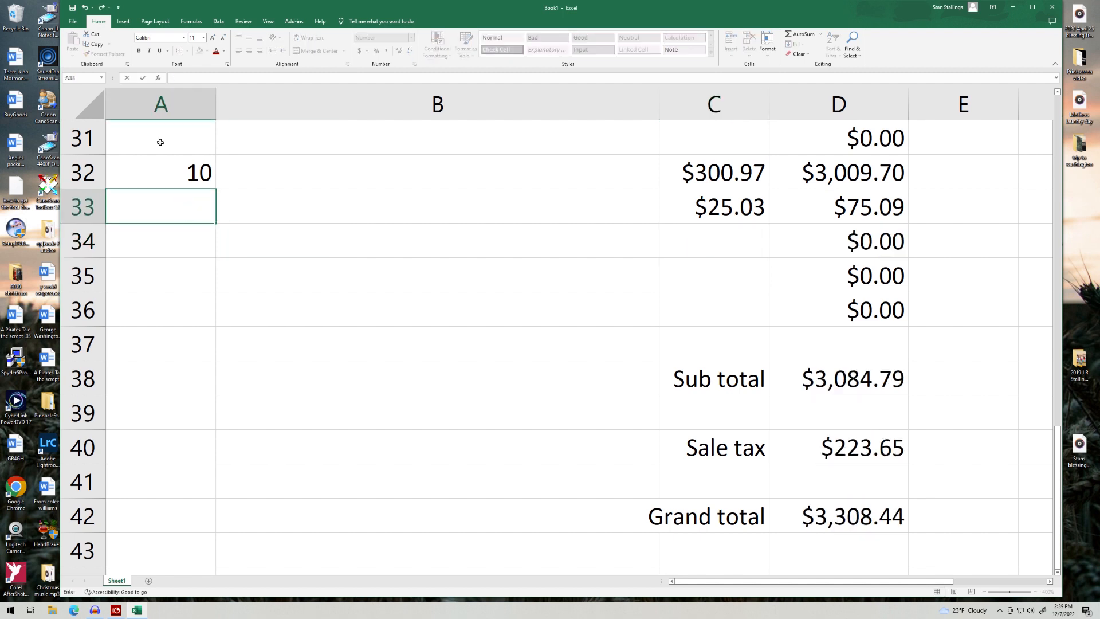
pyautogui.click(161, 172)
pyautogui.press('Delete')
pyautogui.click(739, 214)
pyautogui.press('Delete')
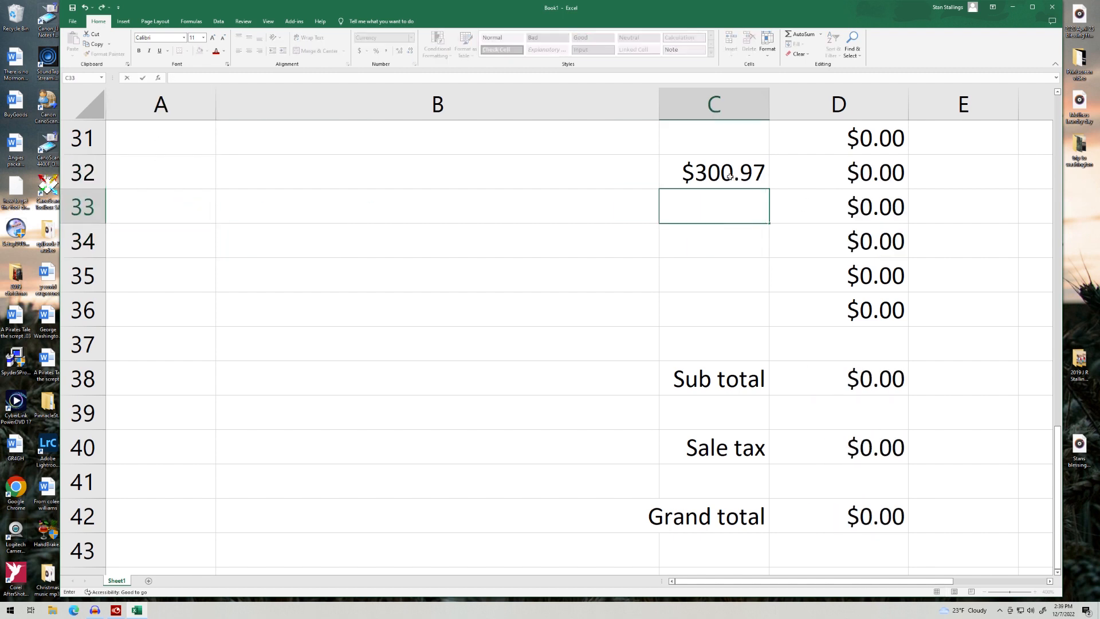
pyautogui.click(757, 177)
pyautogui.press('Delete')
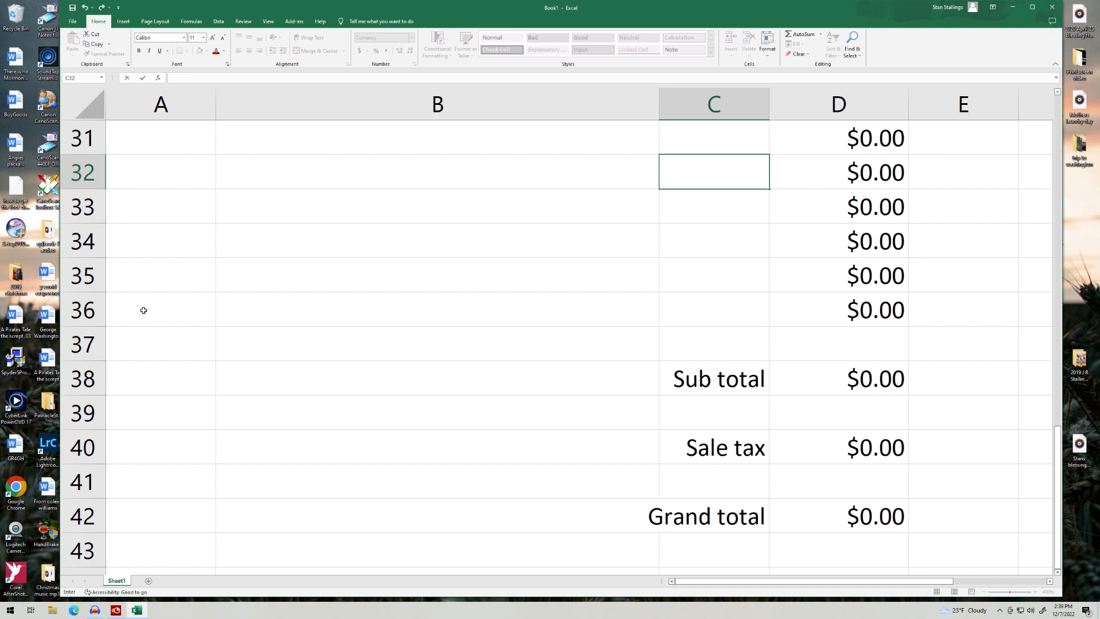
pyautogui.click(831, 314)
pyautogui.click(130, 346)
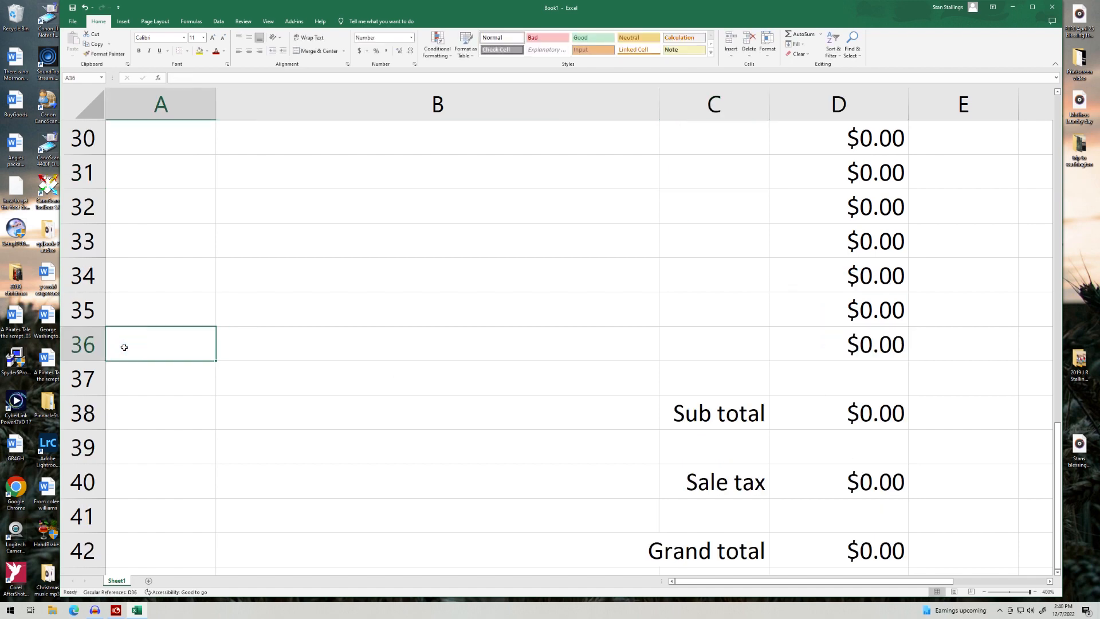
# Step: Apply All Borders to the item range A3:D36
pyautogui.moveTo(140, 352); pyautogui.dragTo(566, 126)
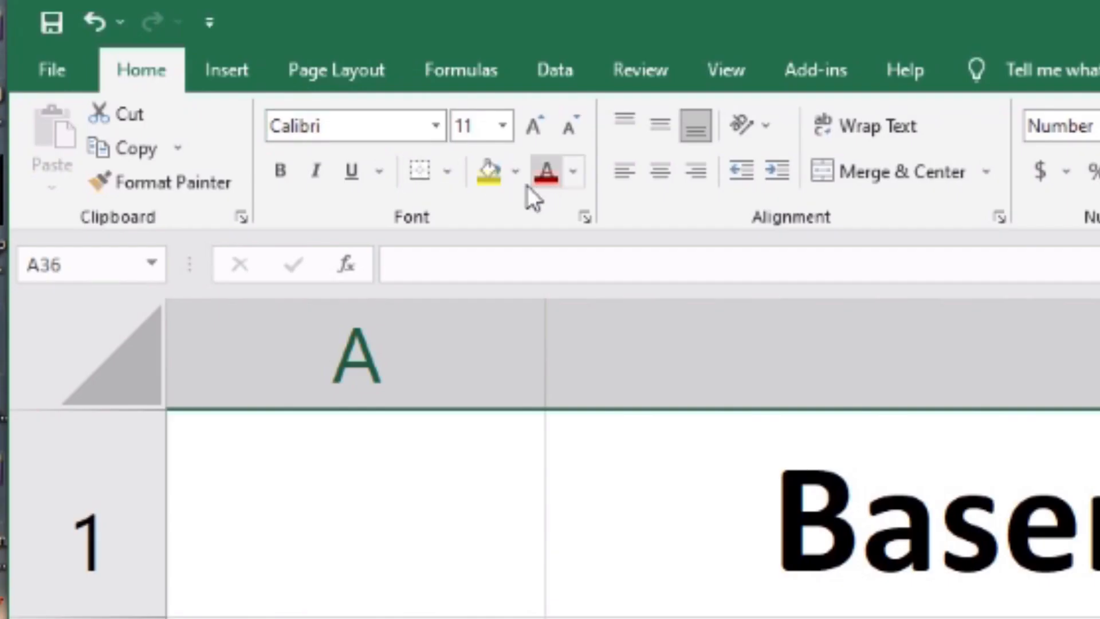
pyautogui.click(187, 51)
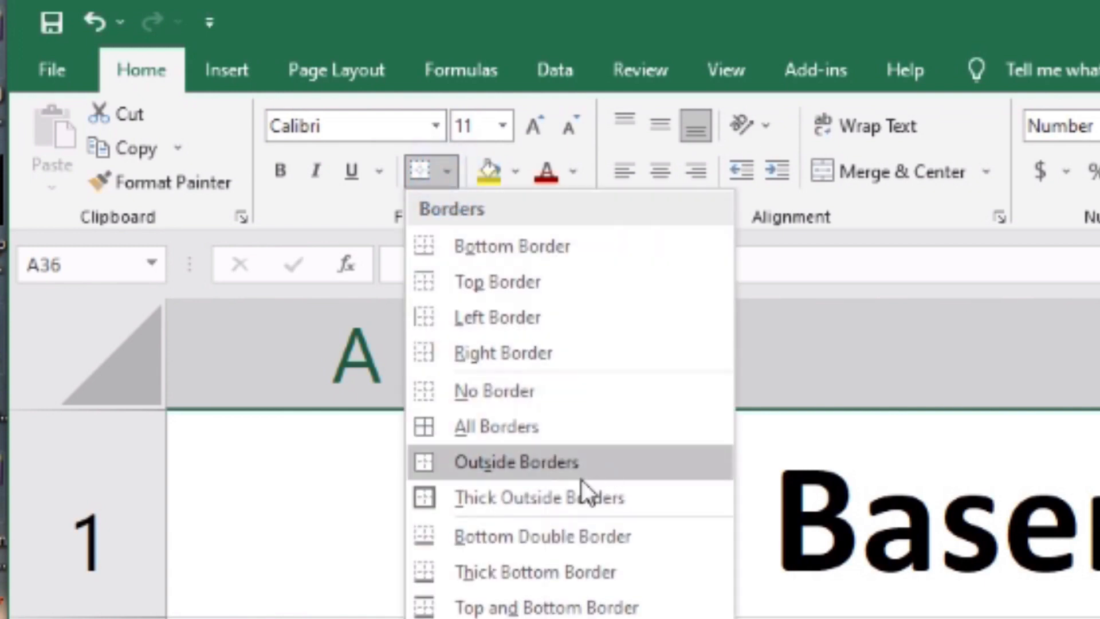
pyautogui.click(496, 426)
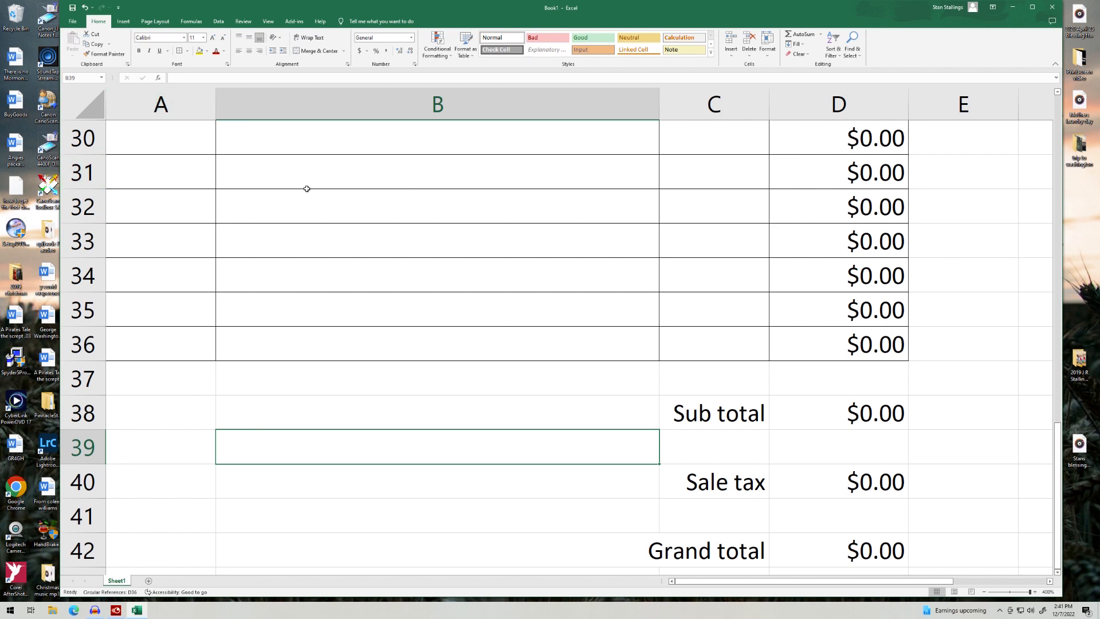
pyautogui.scroll(-1, 439, 304)
pyautogui.scroll(8, 388, 266)
pyautogui.scroll(3, 388, 266)
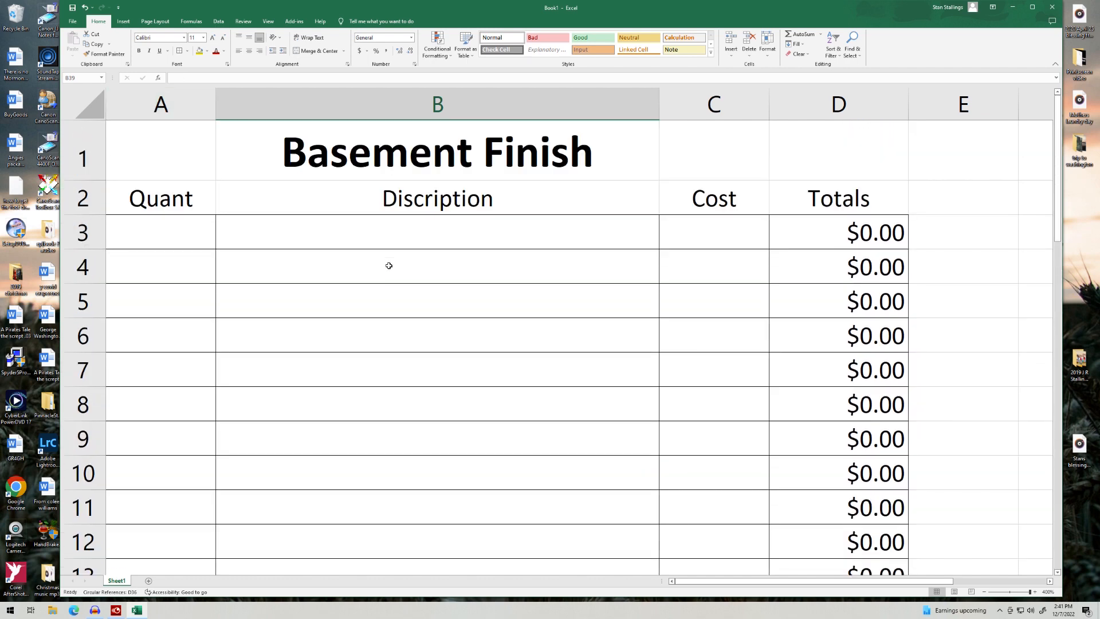